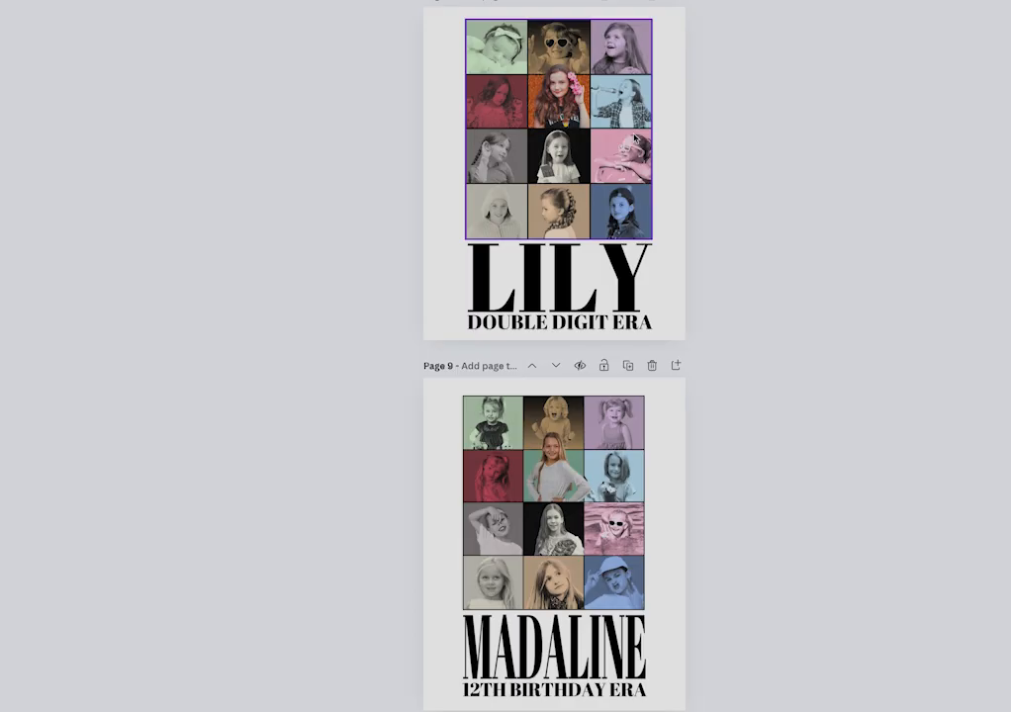
Step: On page 8, crop the centre portrait to its own tile, and extend the crop's upper edge so the head overlaps the tile above
scroll(635, 224, "up", 5)
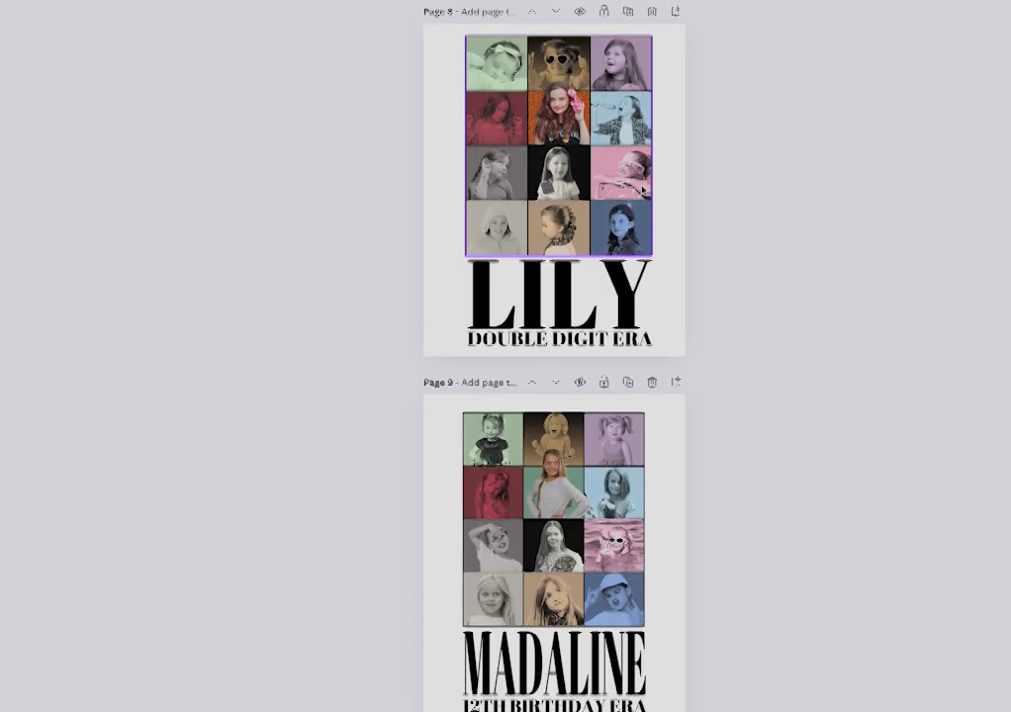
scroll(635, 223, "up", 1)
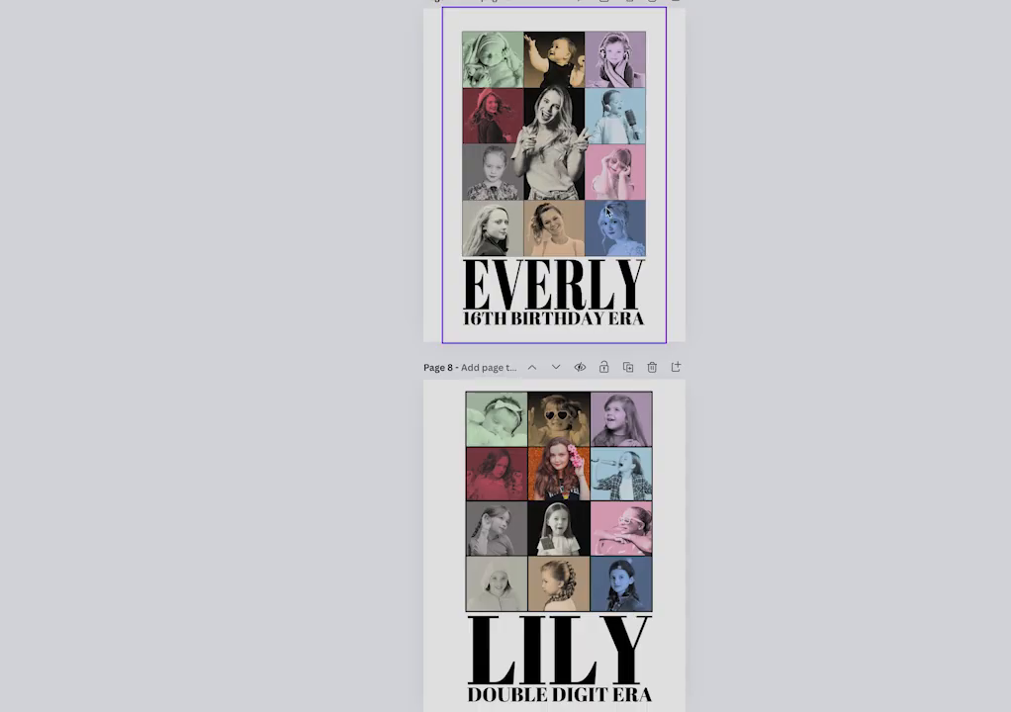
scroll(660, 387, "down", 3)
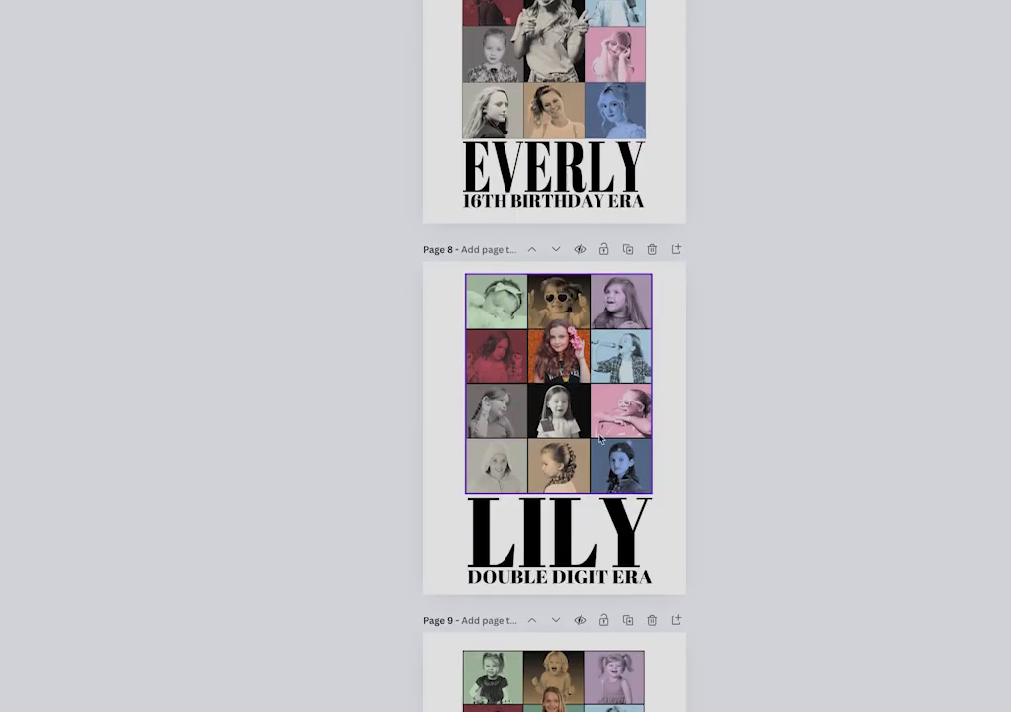
left_click(550, 351)
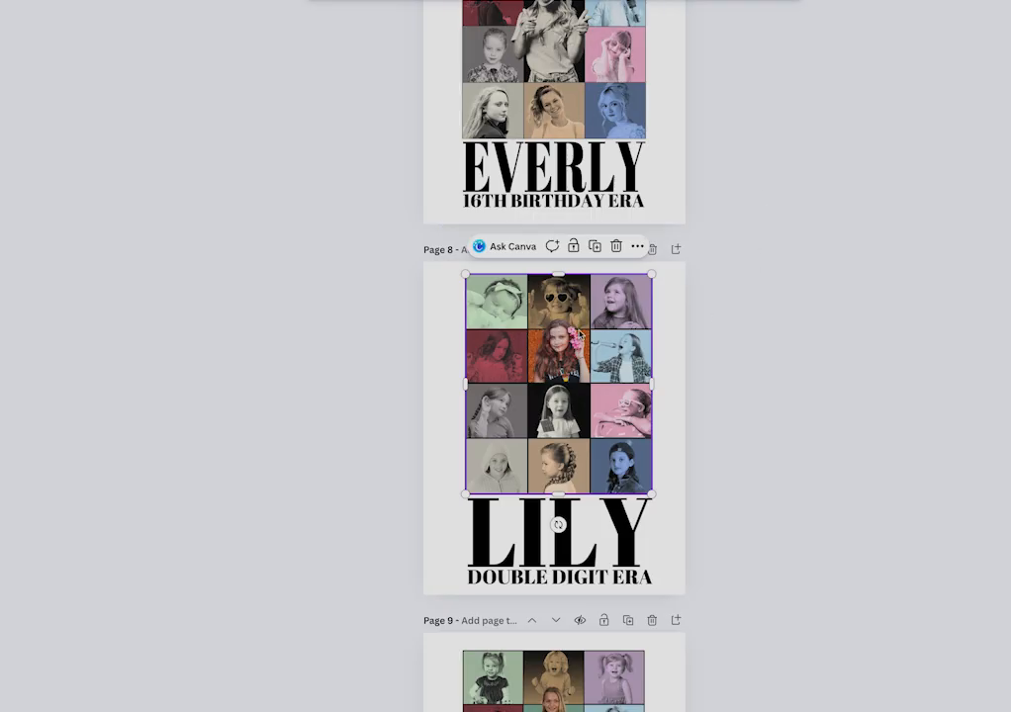
left_click(580, 337)
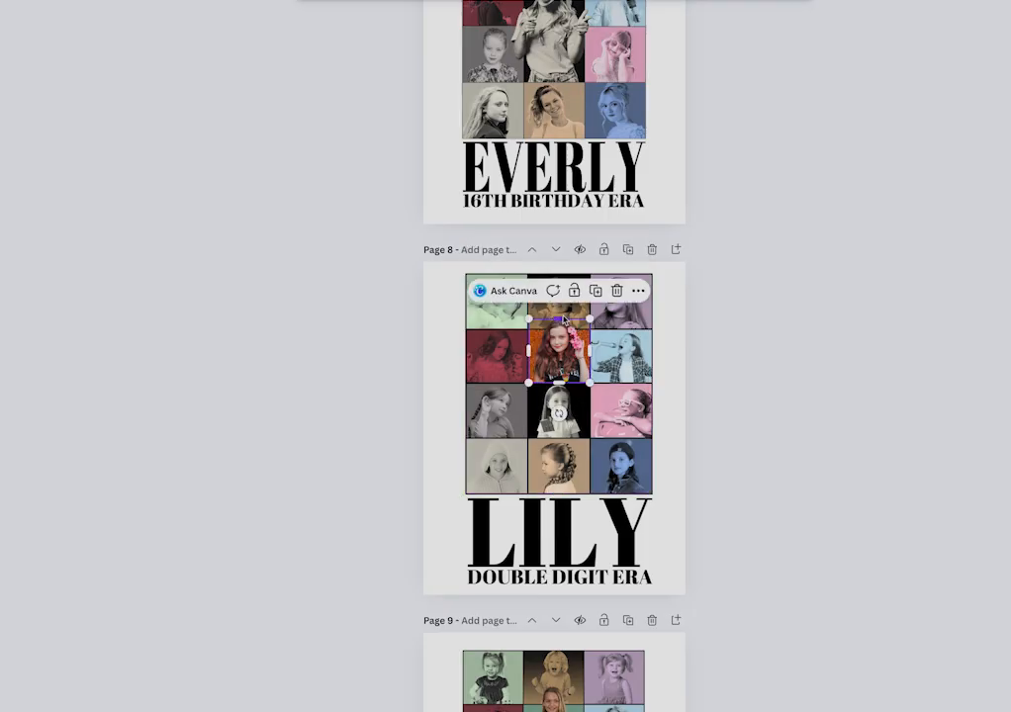
left_click_drag(561, 320, 561, 331)
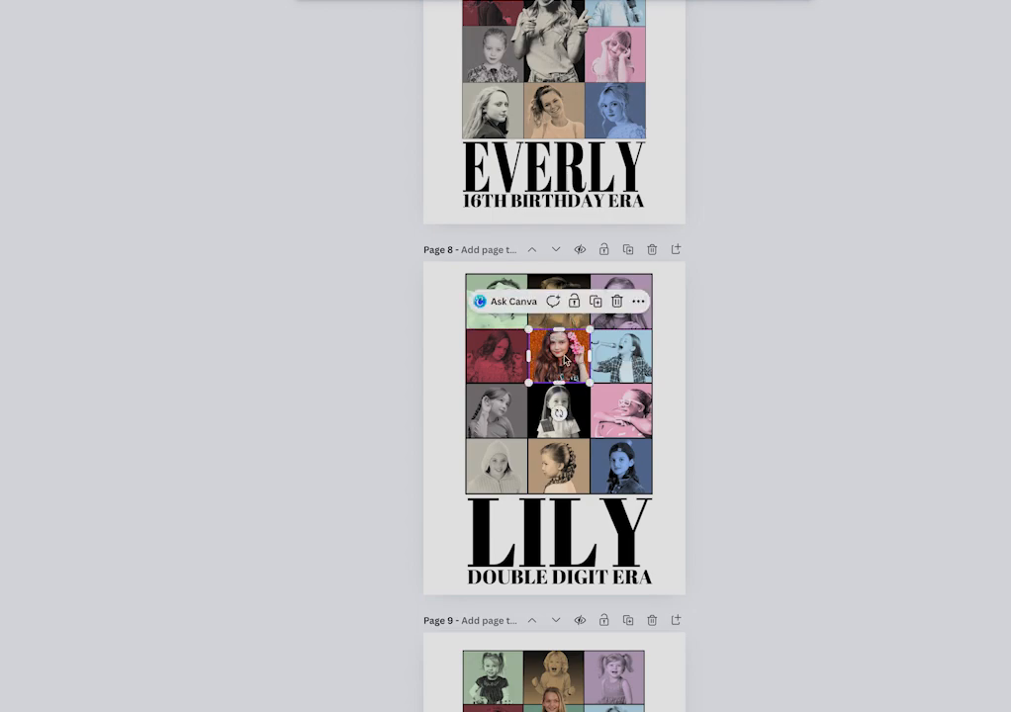
left_click(543, 348)
left_click(543, 347)
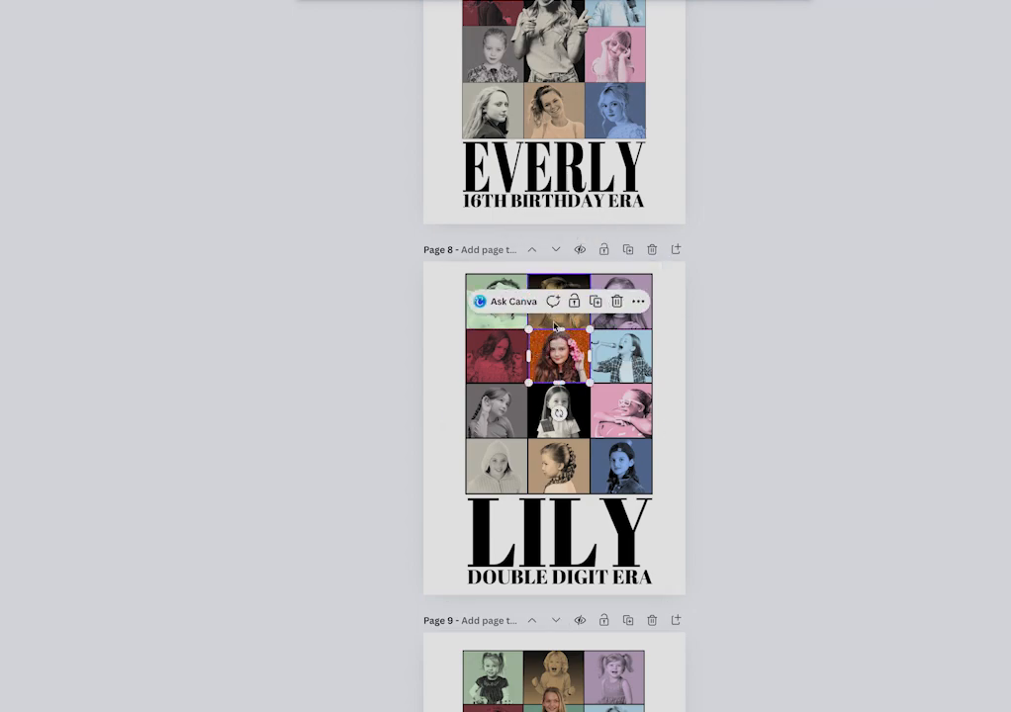
left_click_drag(555, 328, 552, 309)
left_click(673, 329)
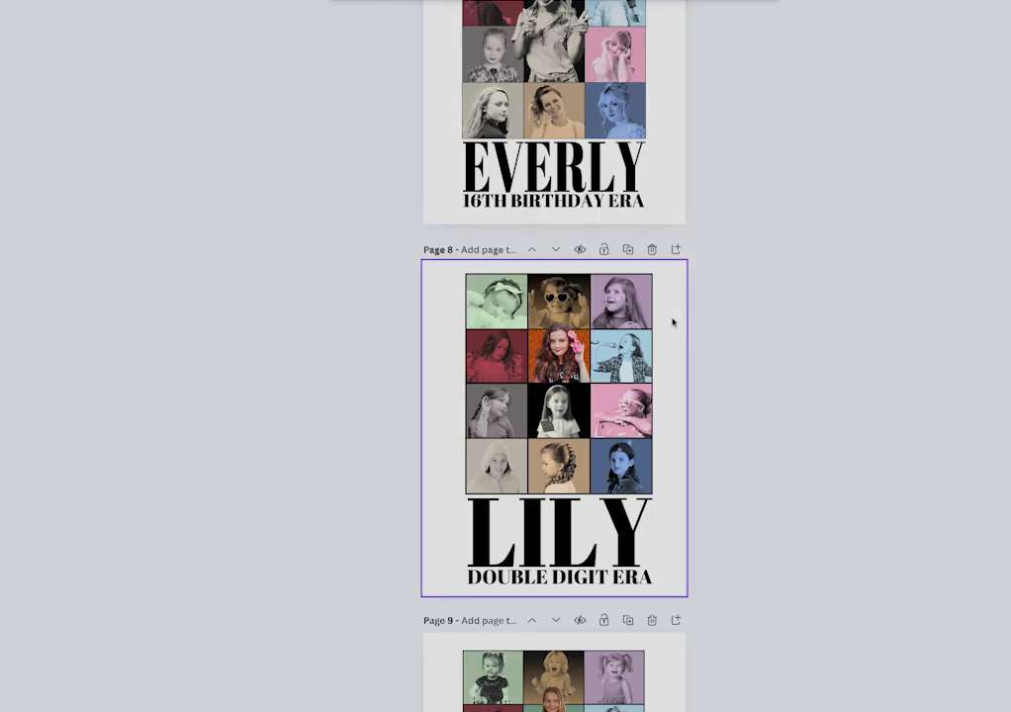
Step: Select the texture overlay covering the photo grid on page 1
scroll(660, 315, "down", 1)
scroll(654, 317, "down", 1)
scroll(654, 317, "up", 5)
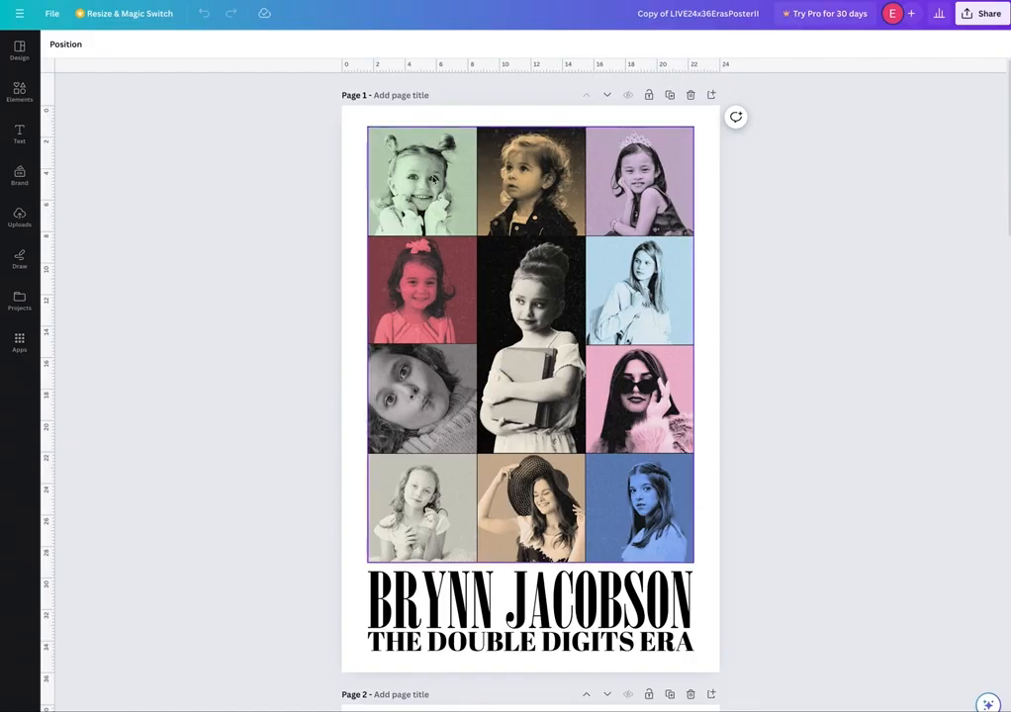
left_click(432, 179)
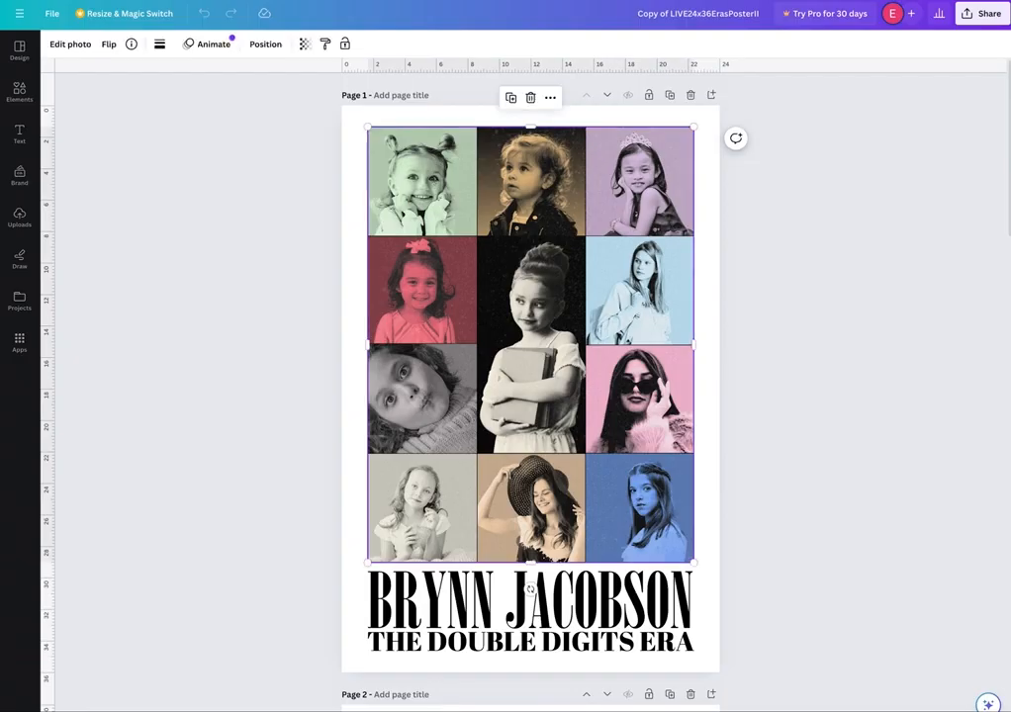
Step: Switch to Adobe Express, remove the background from the photo of the girl in the red dress, and download the cutout
left_click(242, 1)
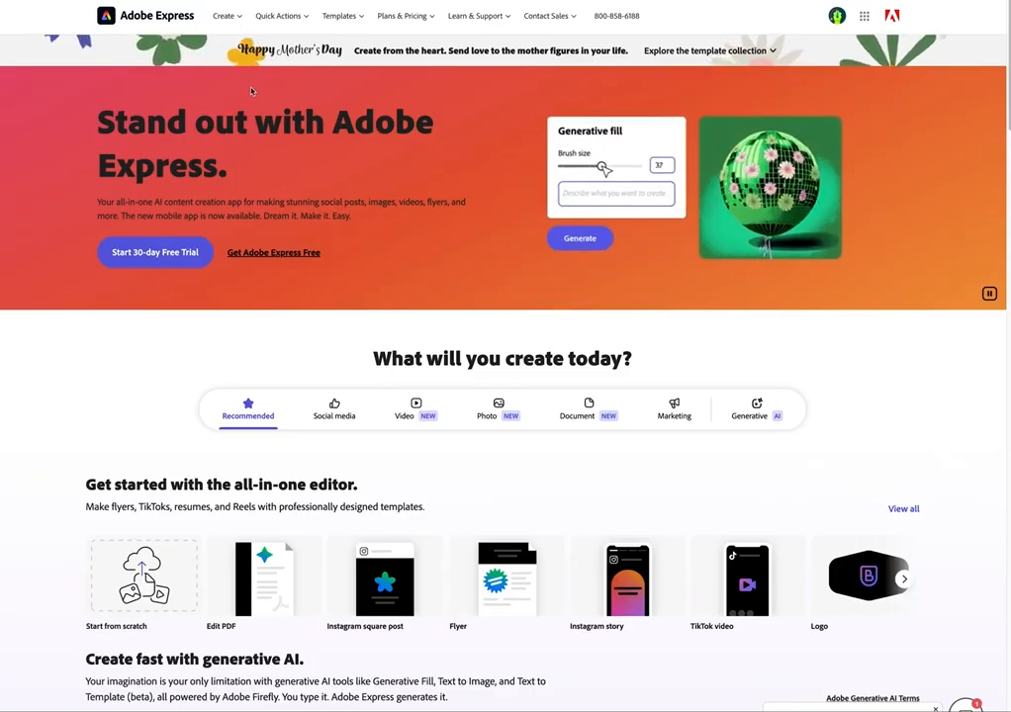
left_click(289, 16)
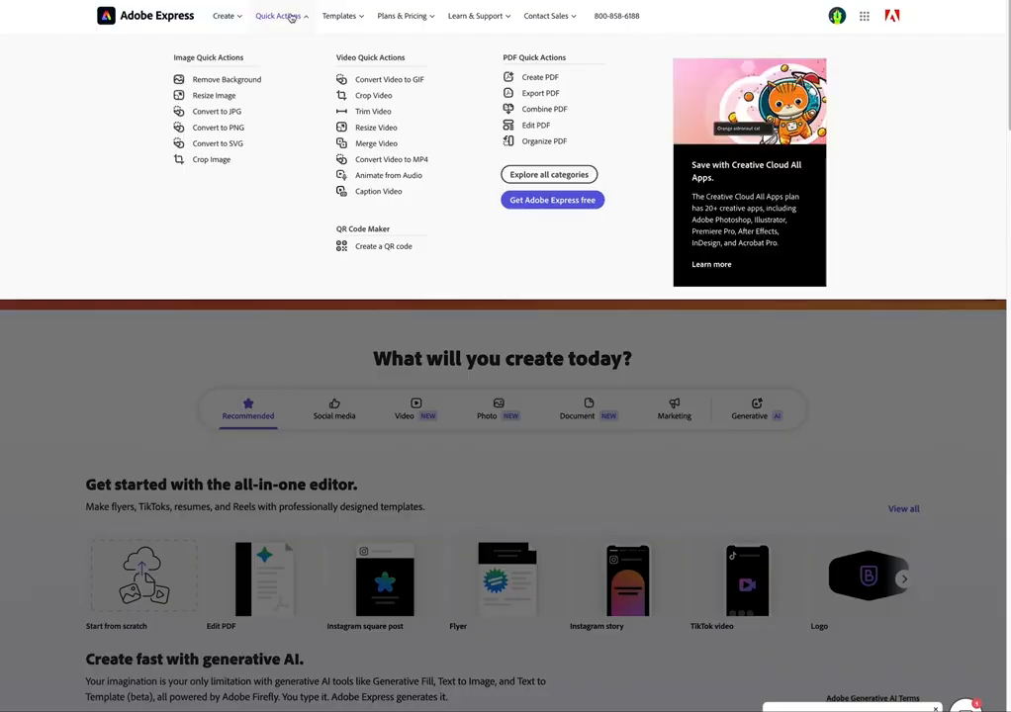
left_click(252, 80)
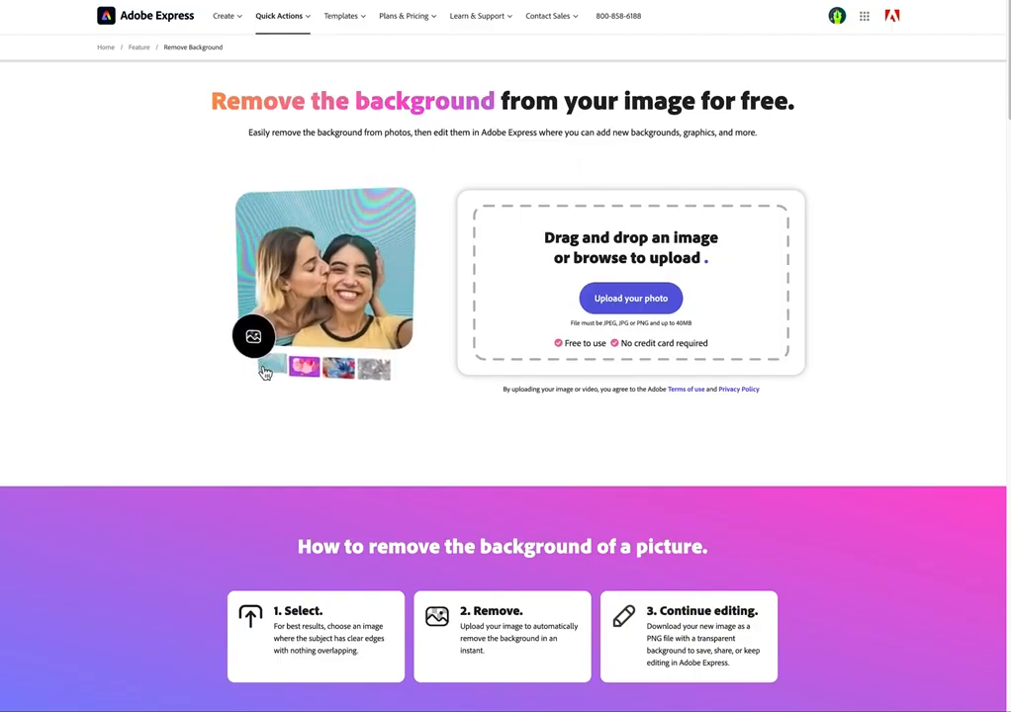
left_click_drag(1005, 119, 623, 311)
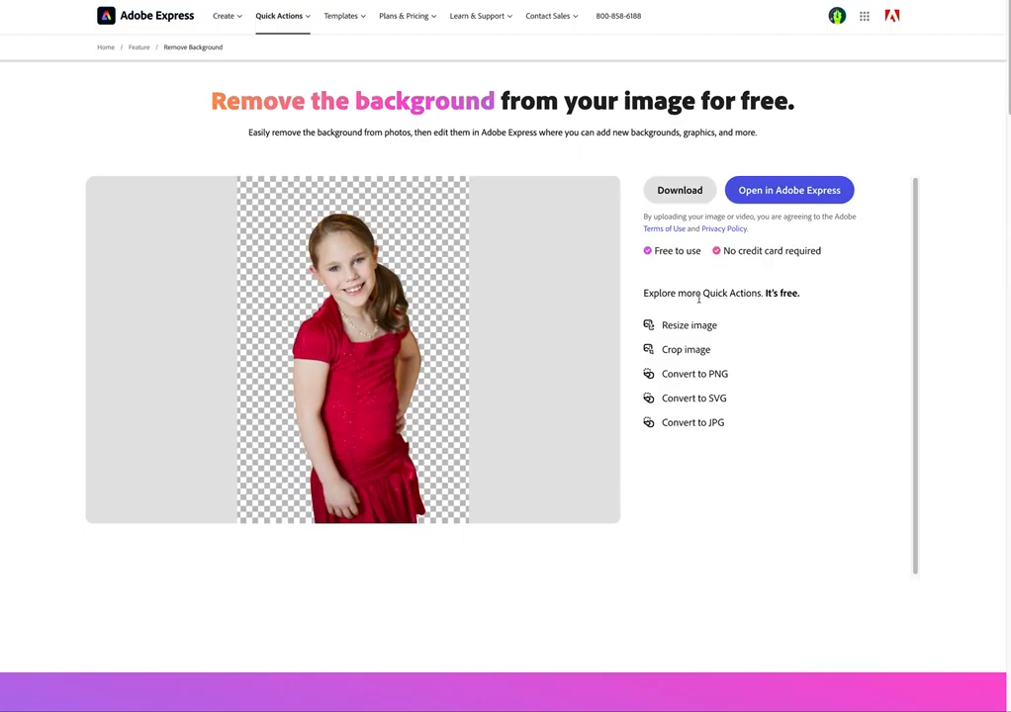
left_click(681, 192)
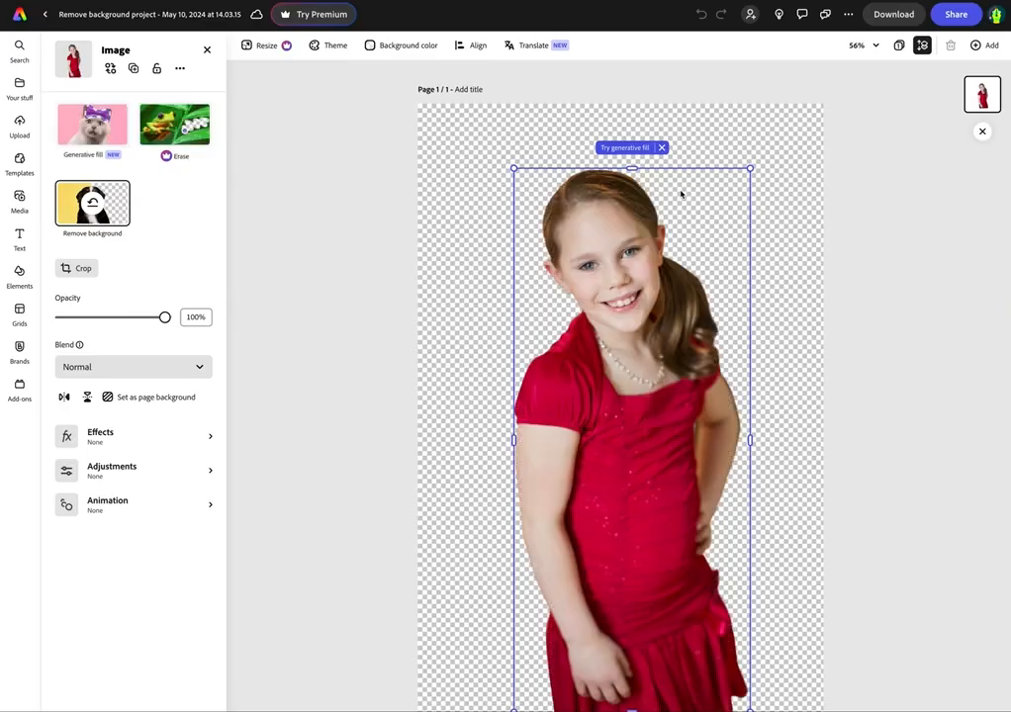
Step: From the Adobe Express home page, run Remove background on IMG_0502.JPG and close the result without downloading it
left_click(447, 122)
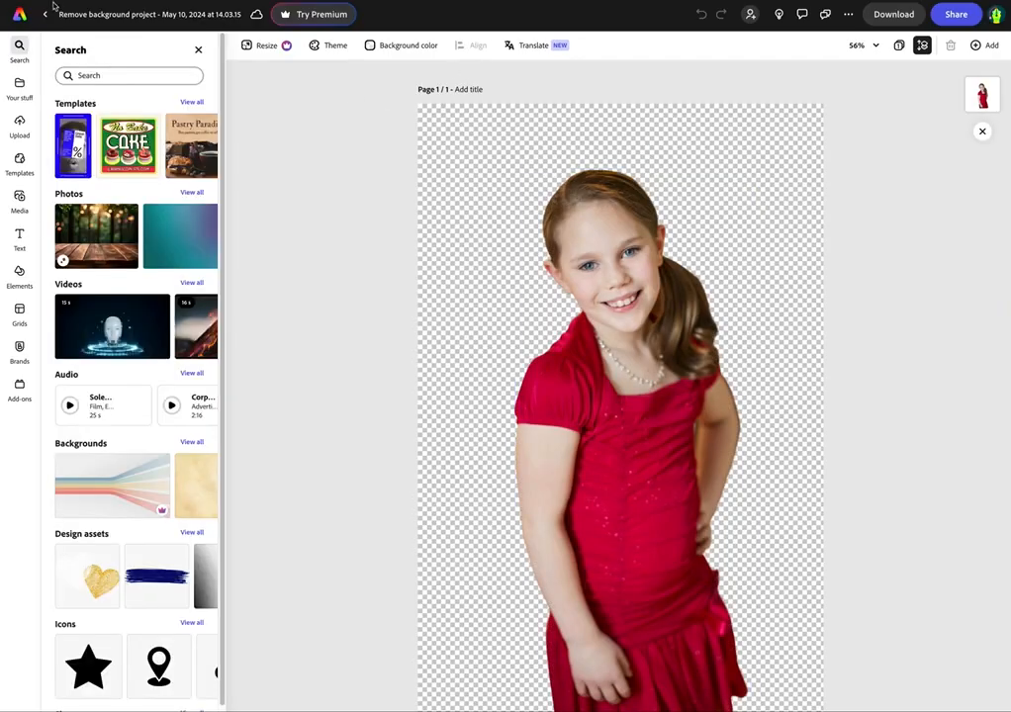
left_click(20, 16)
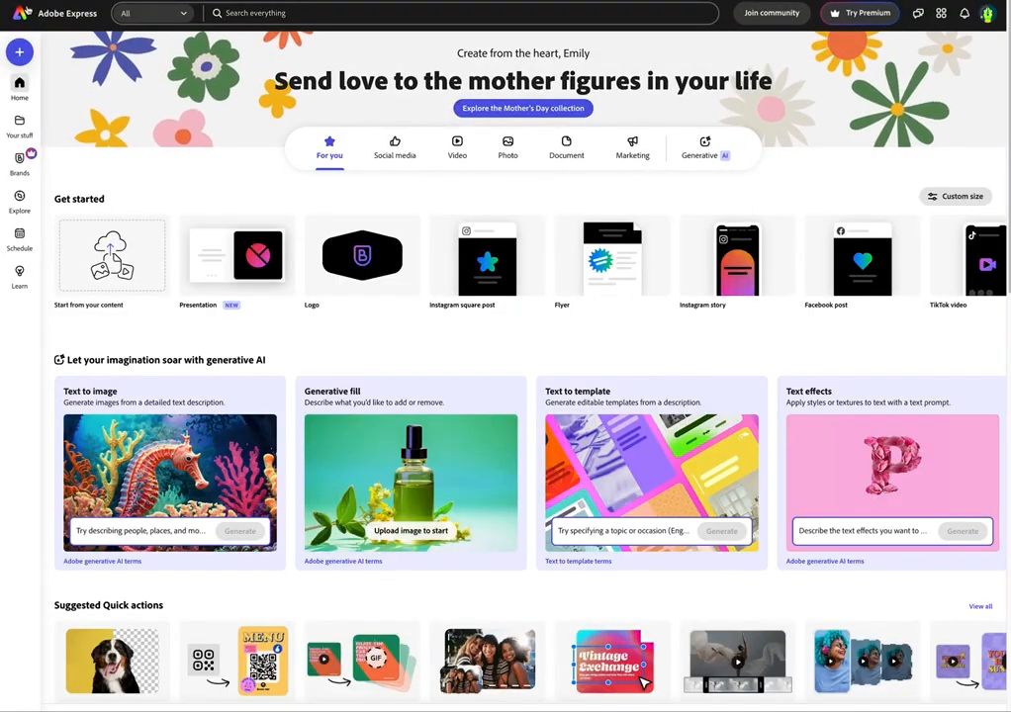
scroll(109, 396, "down", 3)
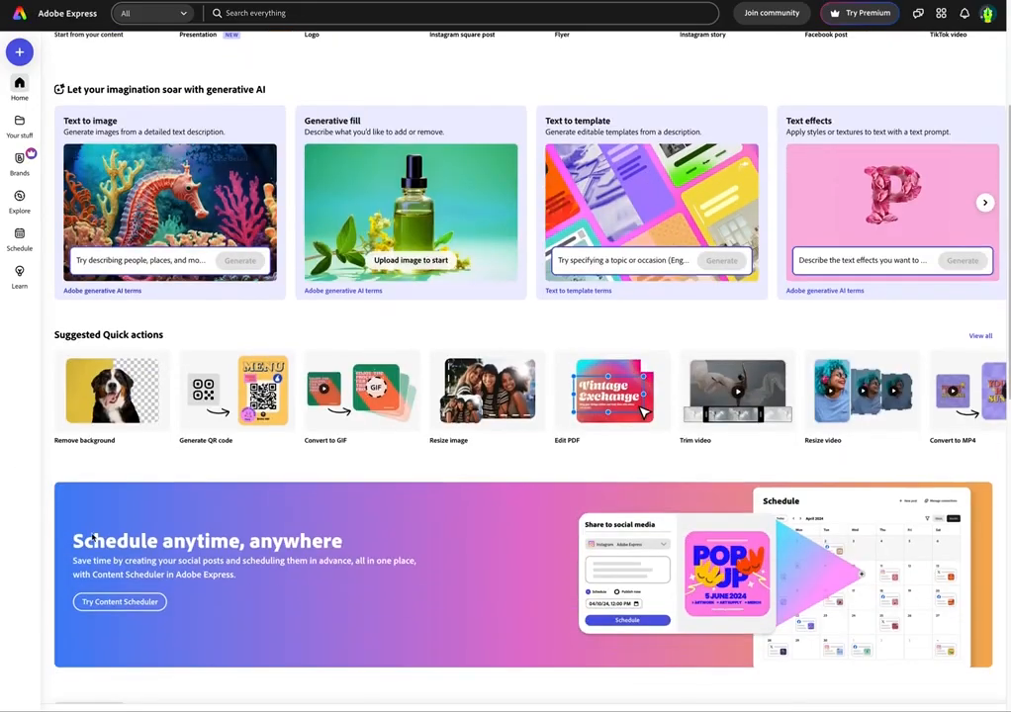
left_click(108, 391)
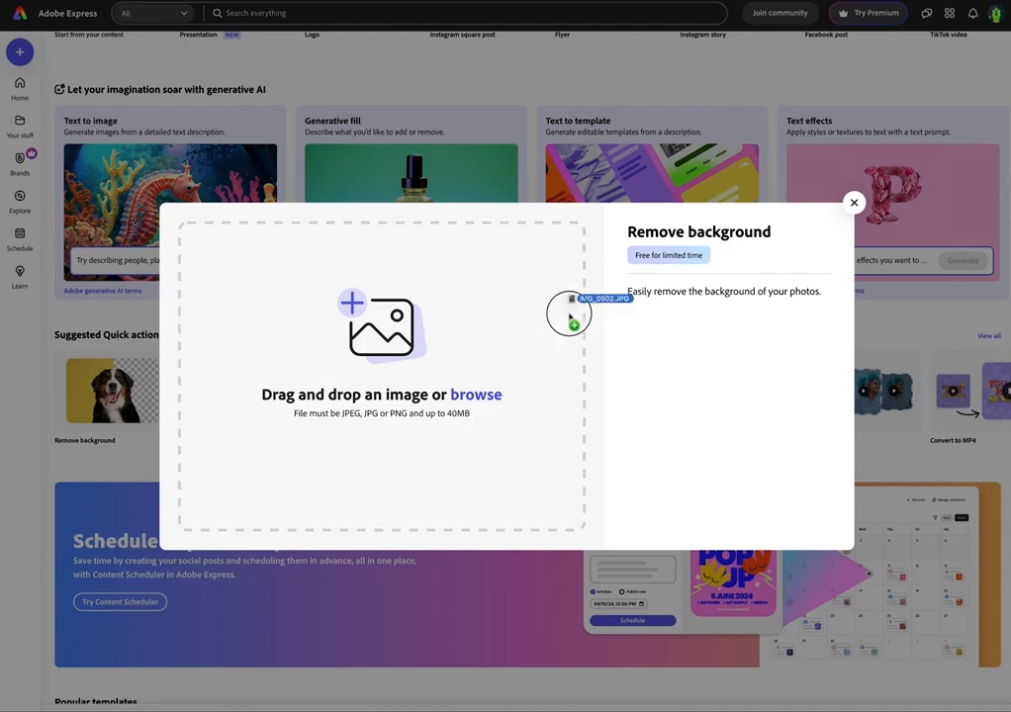
left_click_drag(569, 308, 564, 315)
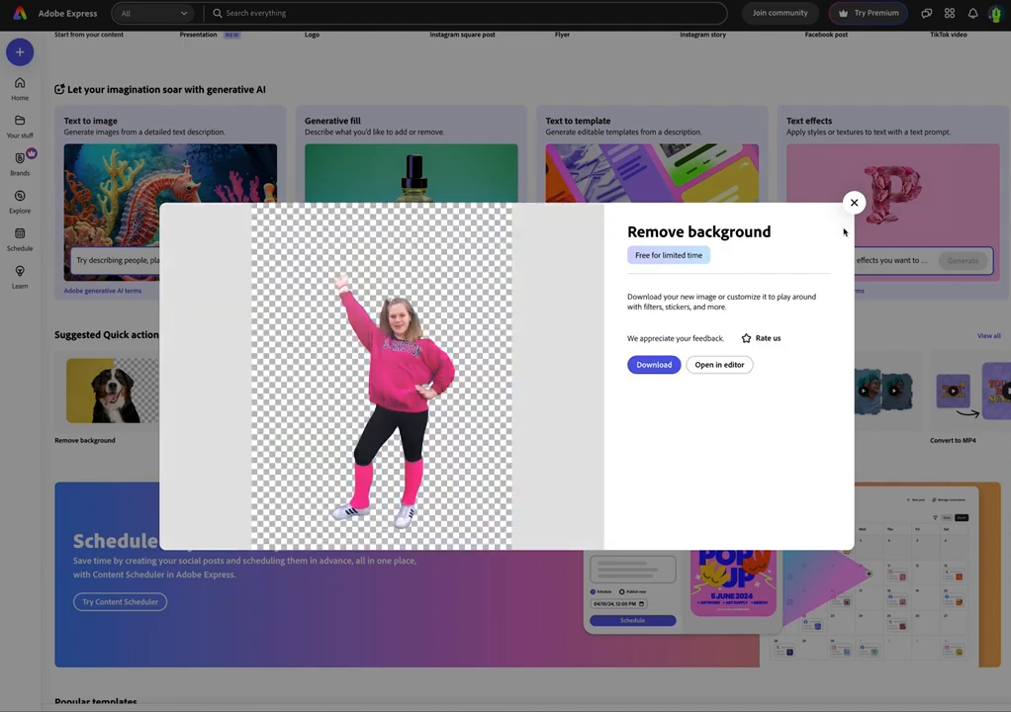
left_click(854, 204)
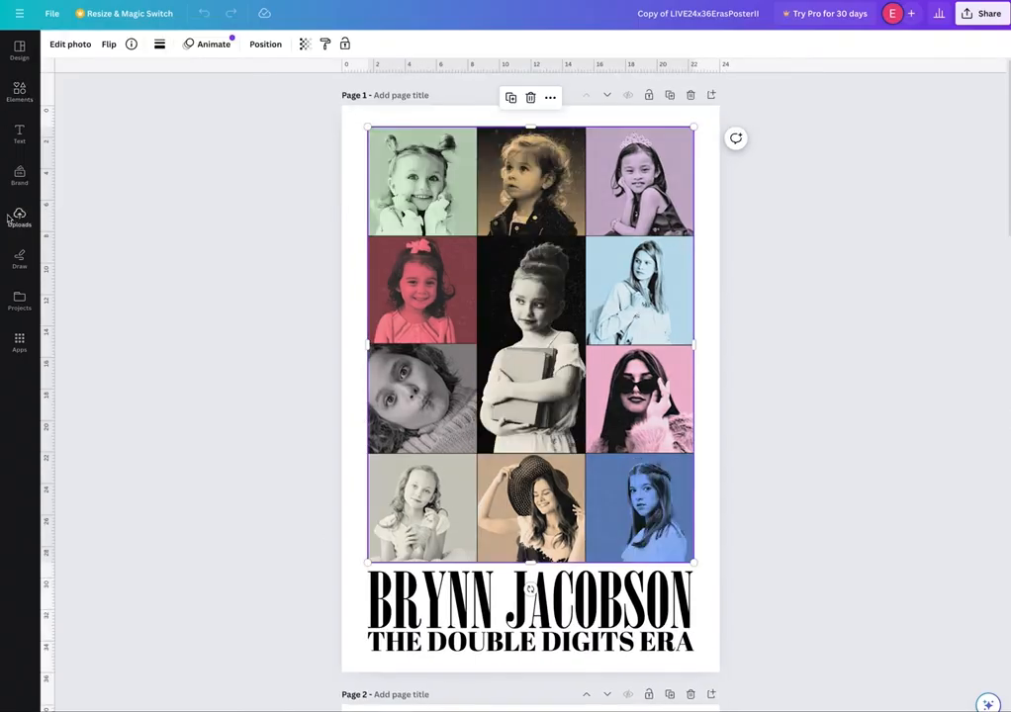
Step: Switch back to the Canva poster and delete the three texture overlay layers from page 1
left_click(16, 220)
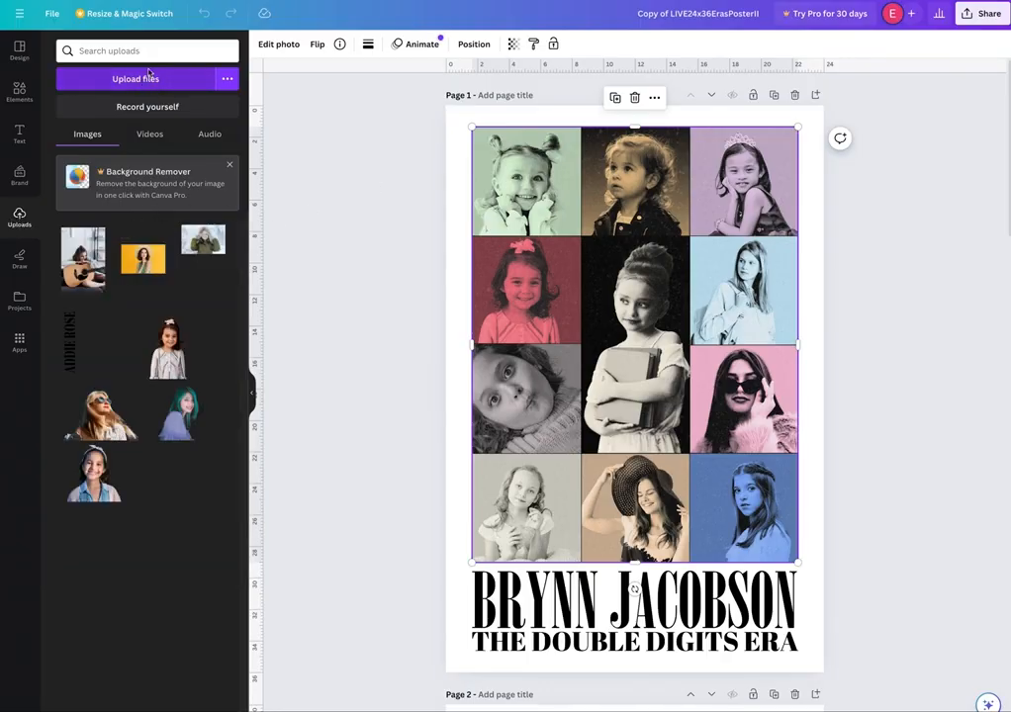
key("alt+1")
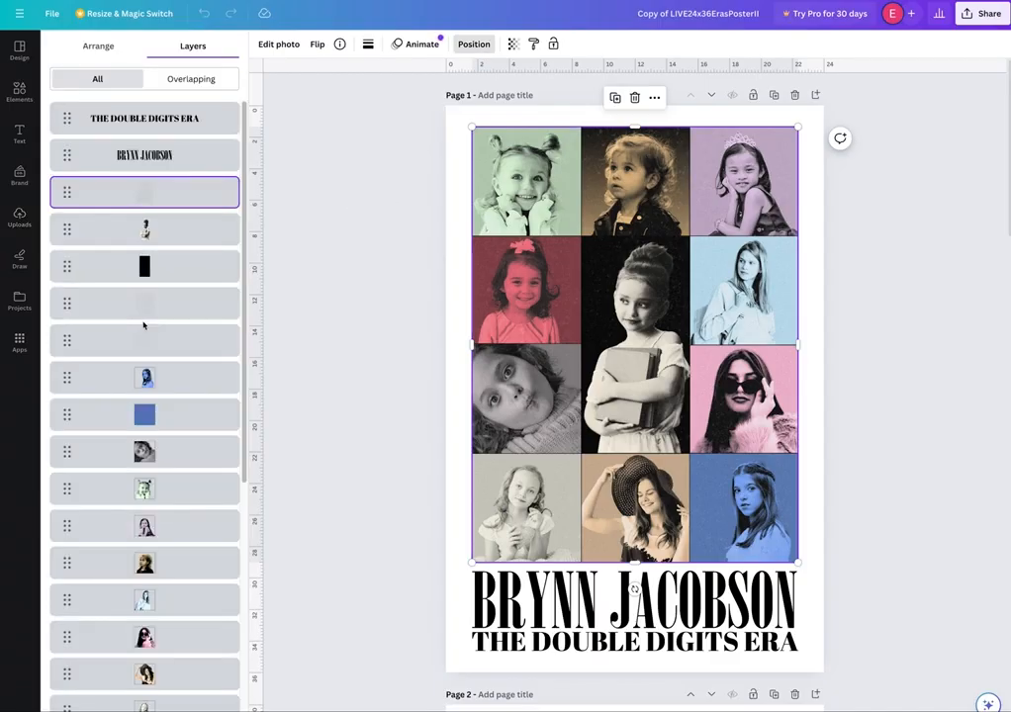
left_click(150, 307, "shift")
left_click(153, 352, "shift")
left_click_drag(155, 351, 166, 650)
left_click(523, 150)
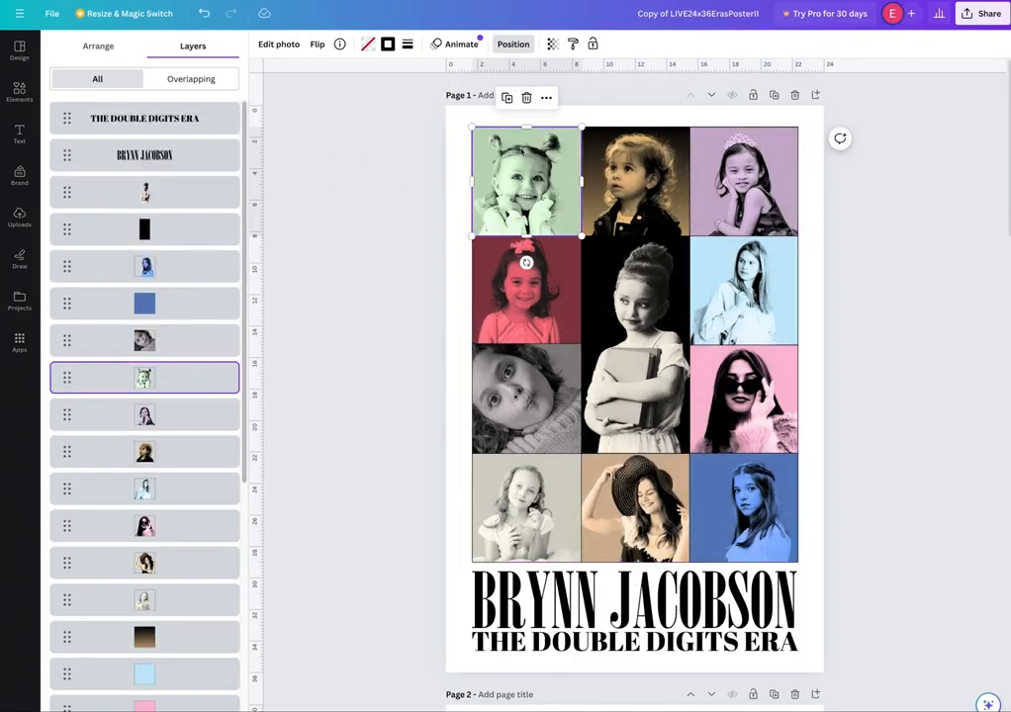
key("Delete")
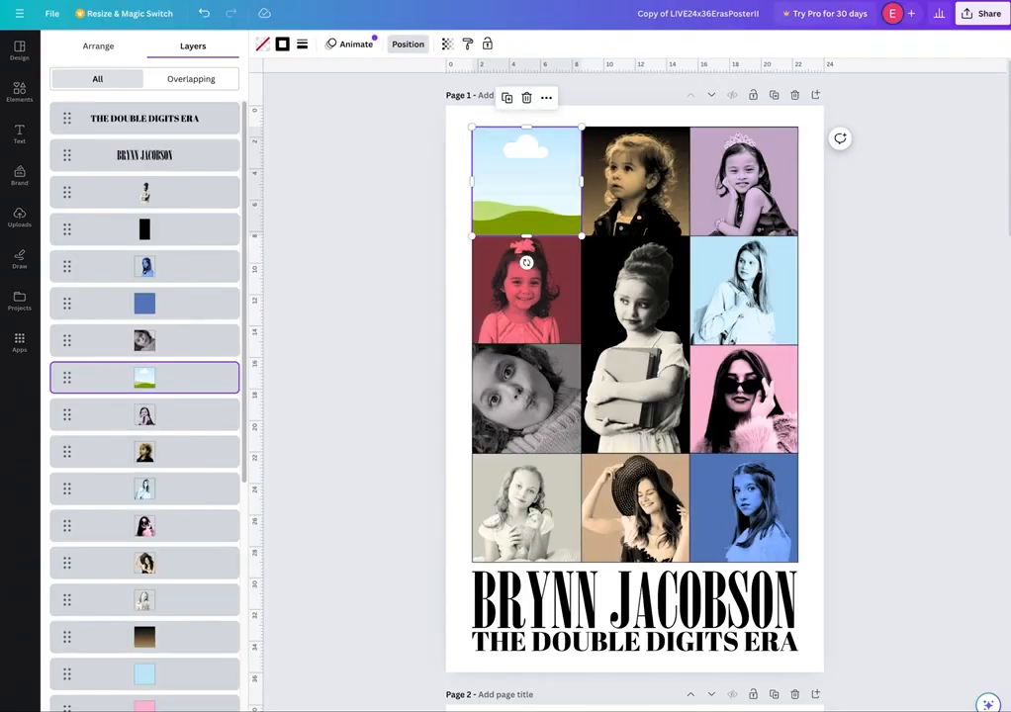
key("ctrl+z")
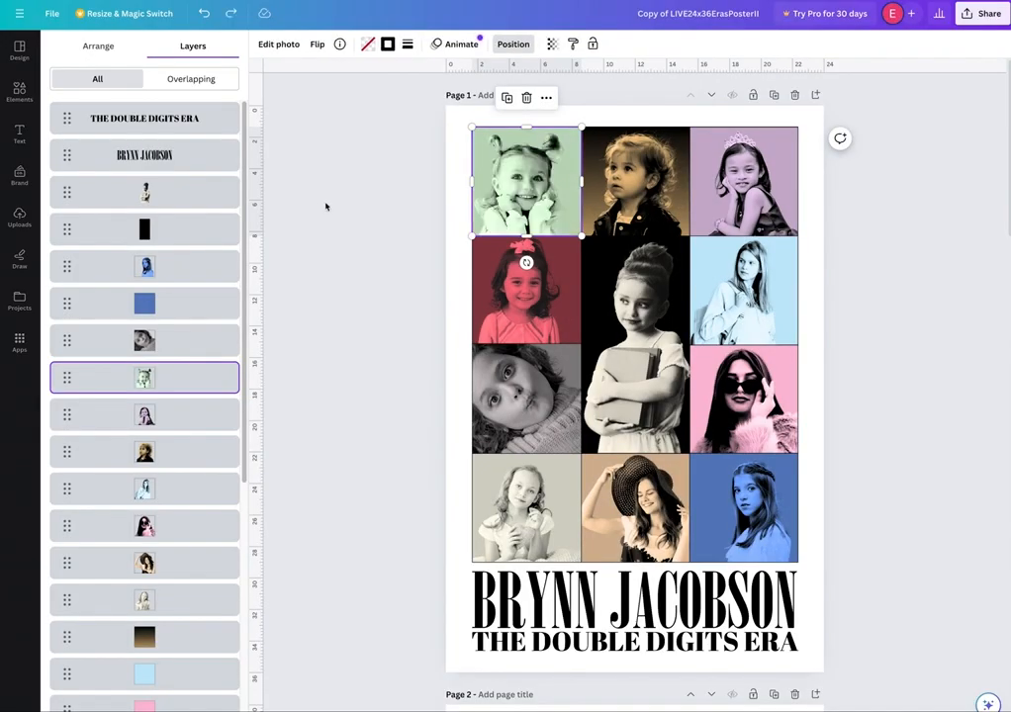
Step: Replace the green tile's photo with the uploaded girl in the hair bow, and the gold tile's photo with the blonde woman in sunglasses
left_click(18, 217)
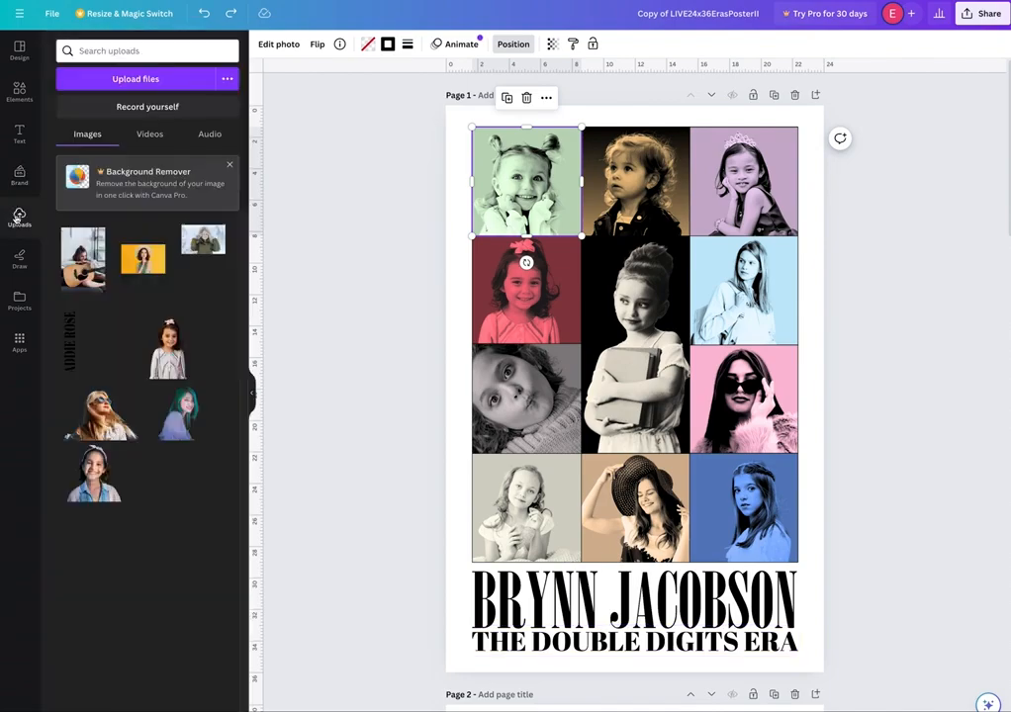
left_click(161, 352)
left_click_drag(610, 370, 526, 201)
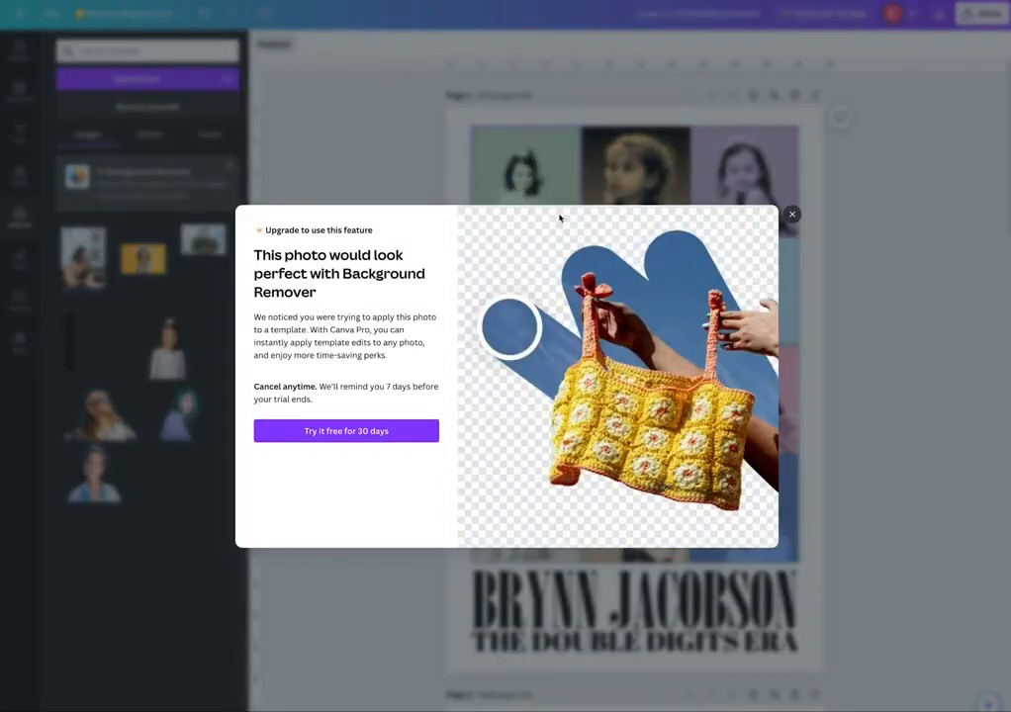
left_click(791, 214)
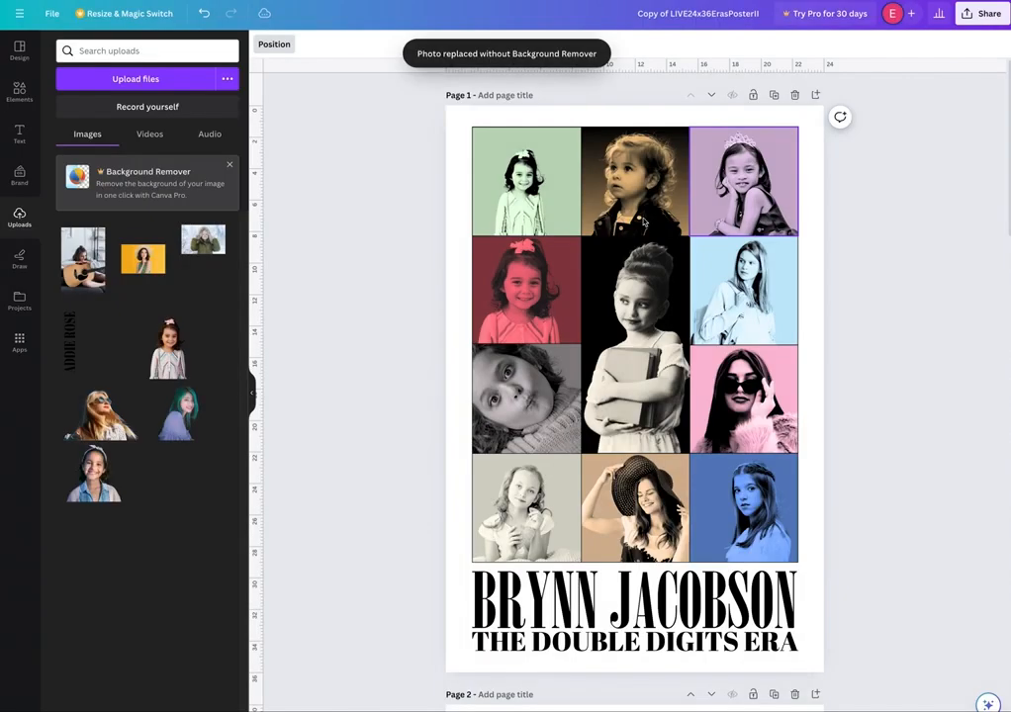
left_click(518, 219)
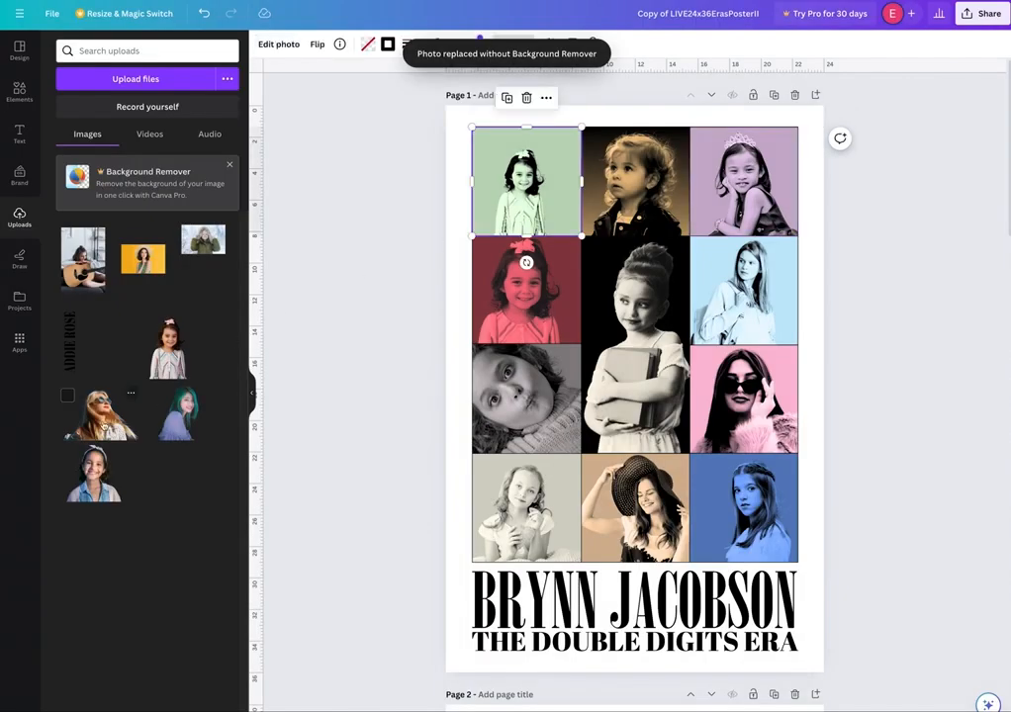
left_click(99, 413)
left_click_drag(673, 399, 621, 194)
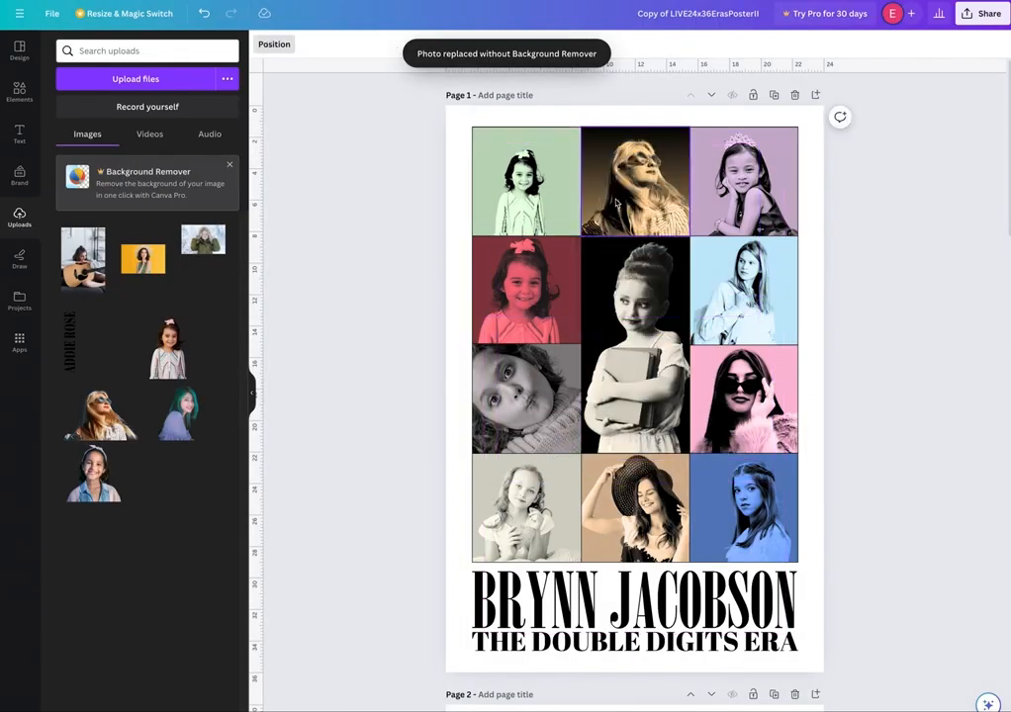
Step: Replace the blue tile's photo with the uploaded green-haired woman, and the tall black centre tile's photo with the girl in the hair bow
left_click(173, 421)
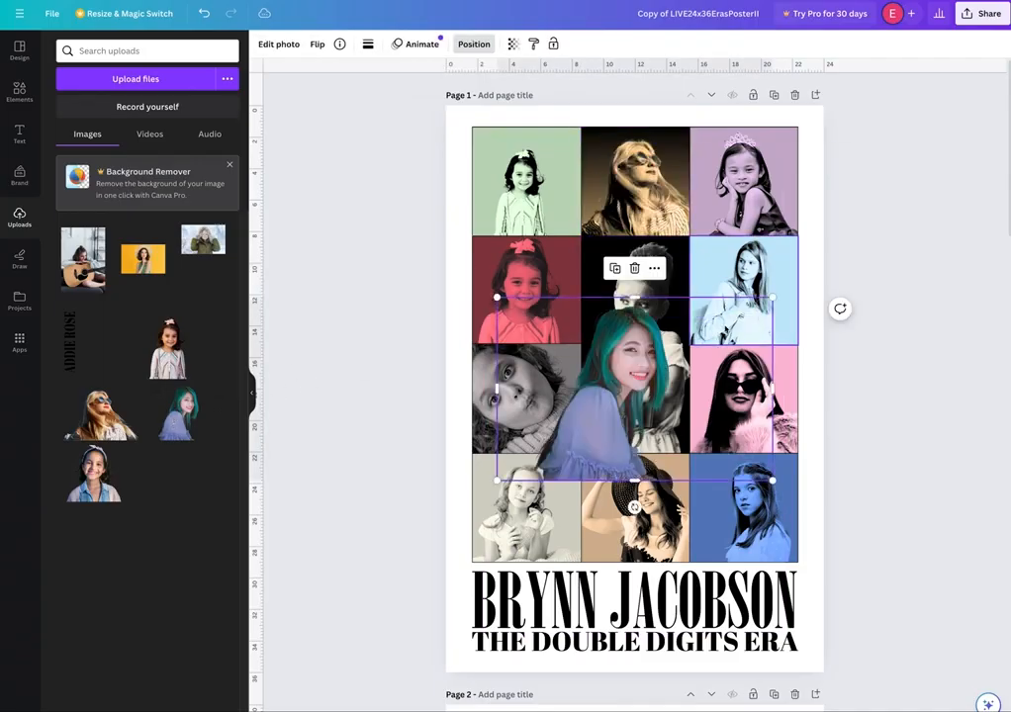
left_click_drag(638, 401, 771, 522)
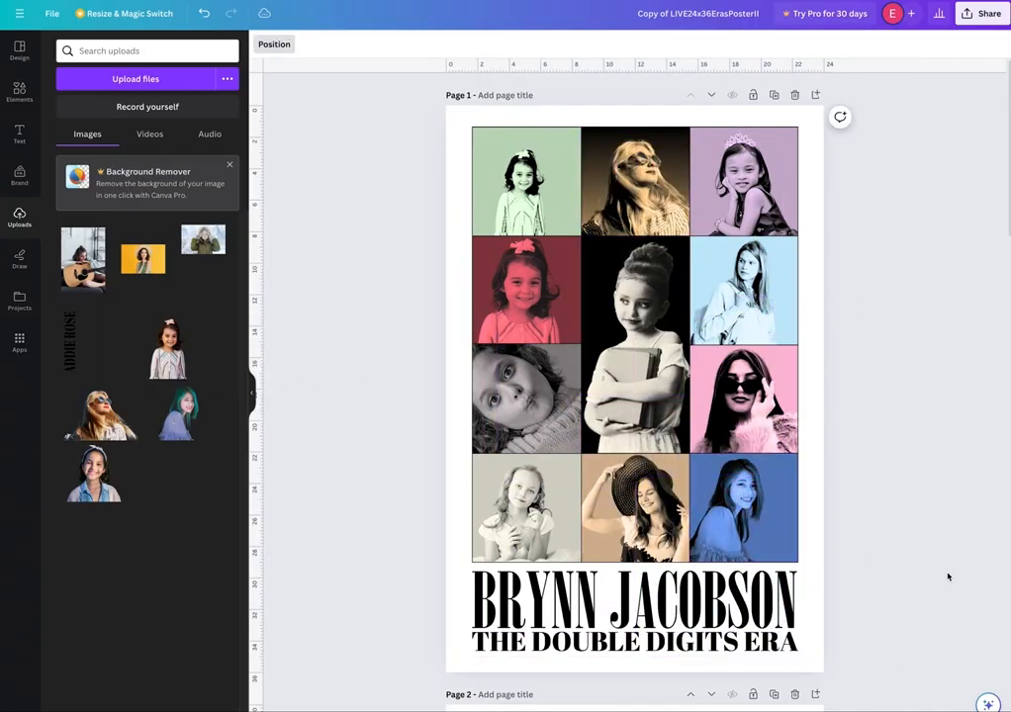
left_click(658, 387)
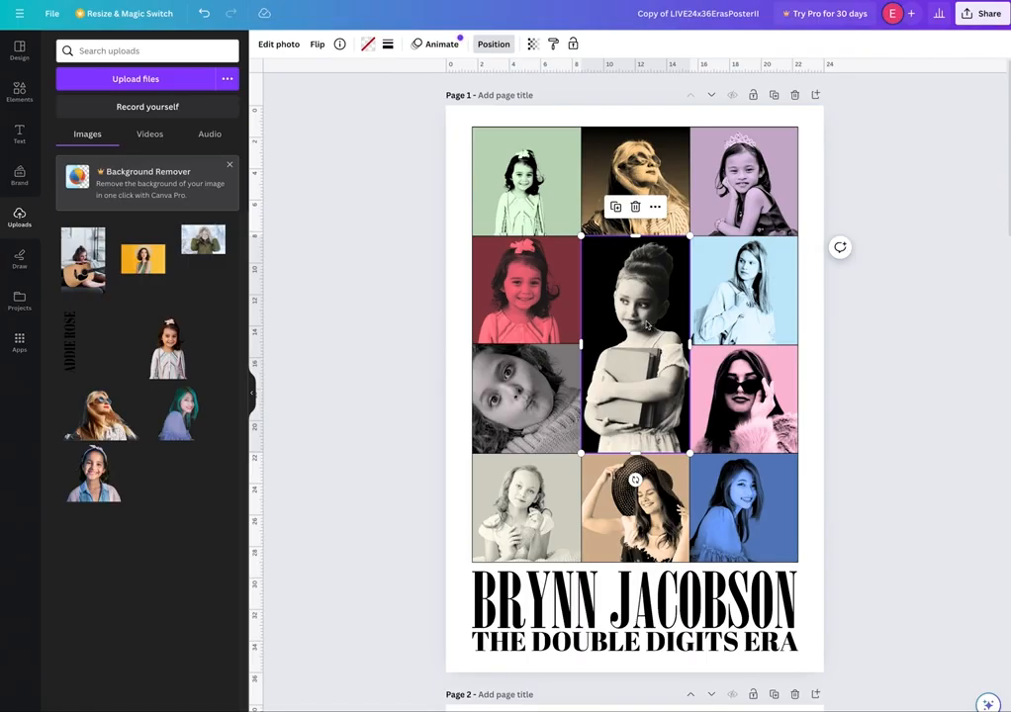
left_click_drag(169, 349, 631, 363)
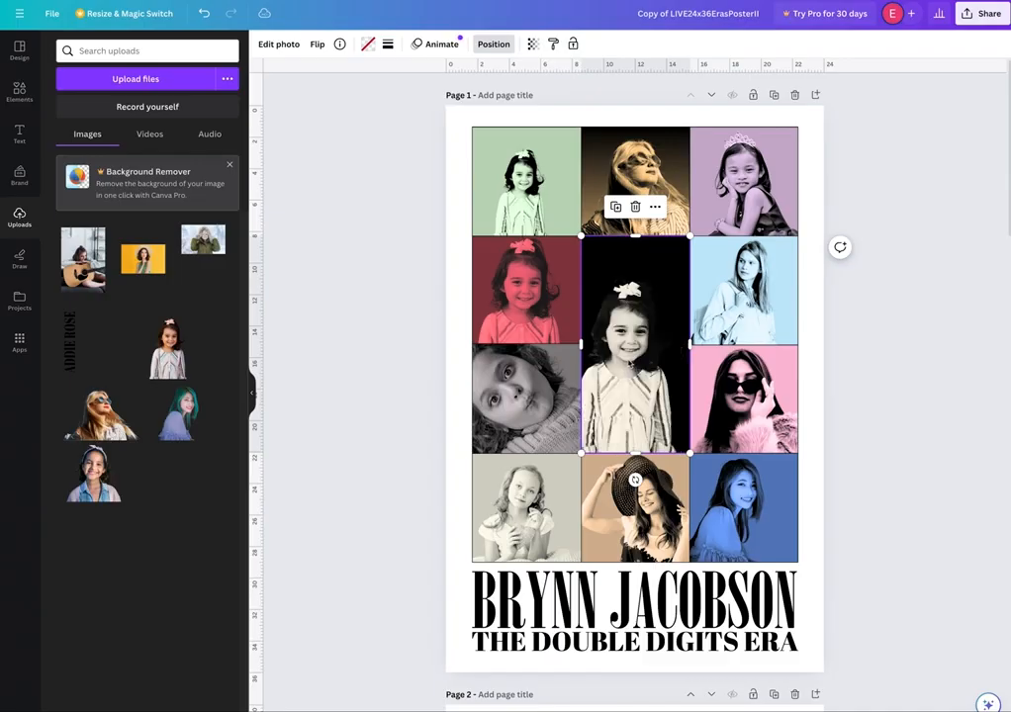
Step: Enlarge and reposition the girl's photo within the crop of the tall black centre tile so she fills the tile
double_click(629, 361)
left_click_drag(799, 237, 888, 177)
left_click_drag(645, 376, 610, 368)
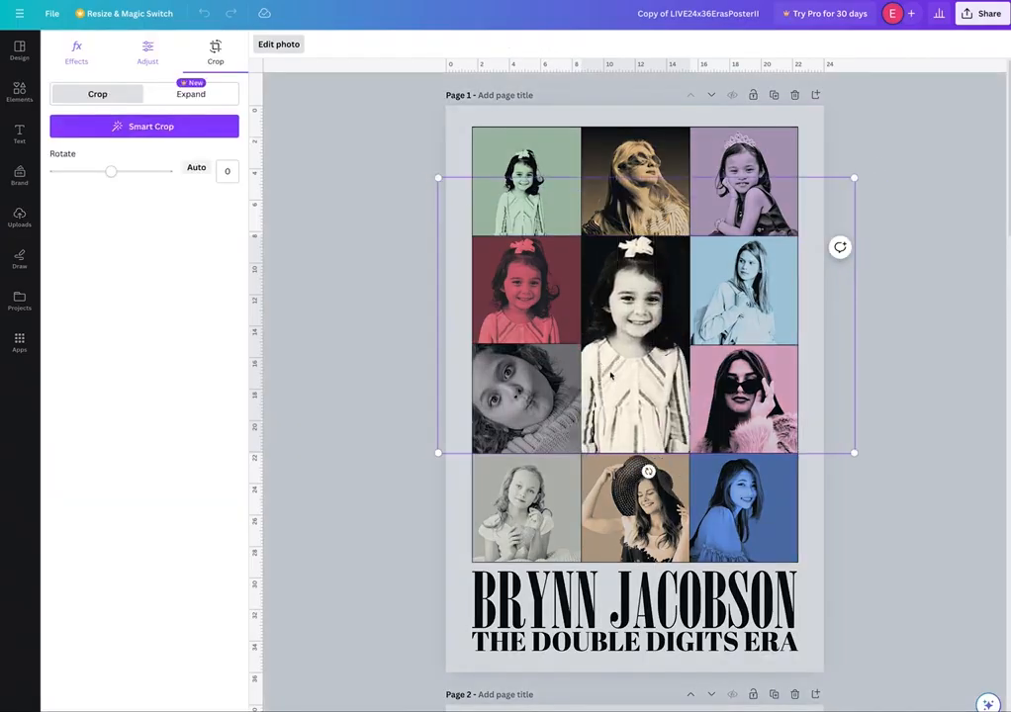
left_click_drag(440, 178, 454, 188)
left_click_drag(853, 188, 839, 199)
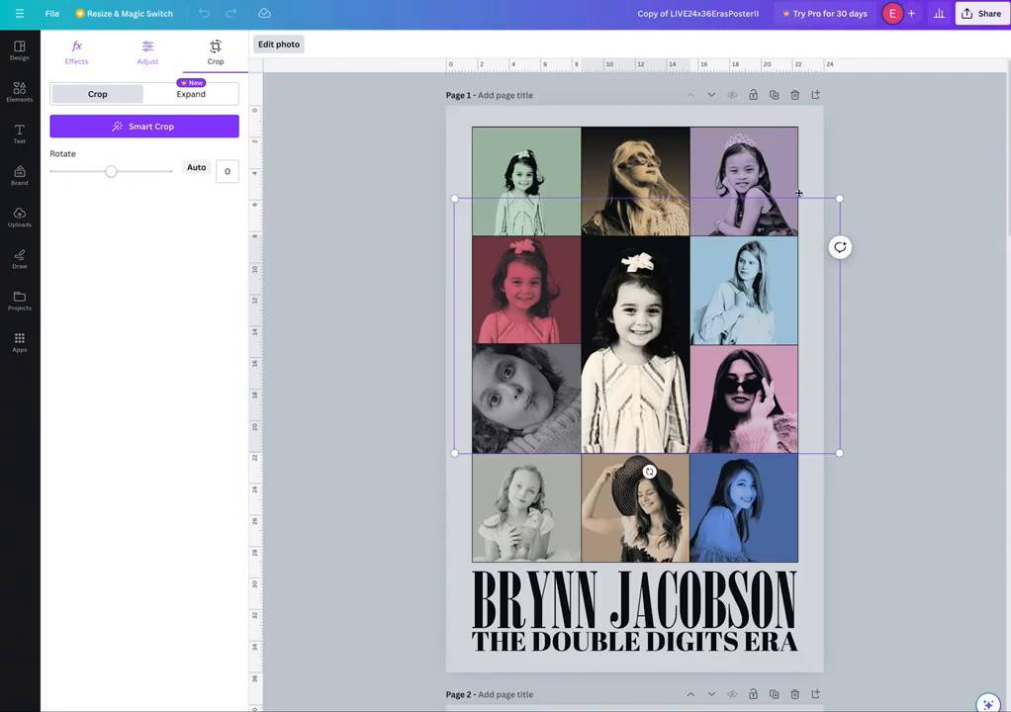
left_click_drag(840, 198, 863, 182)
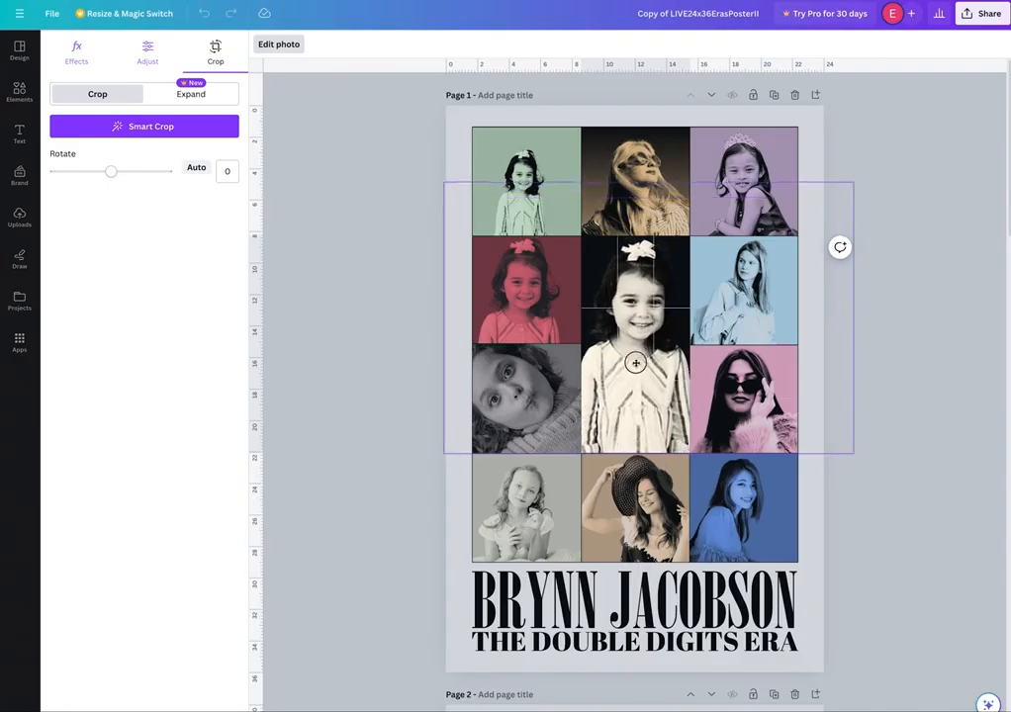
left_click(902, 447)
Step: Delete the texture overlay covering the photo grid on page 2
scroll(664, 387, "down", 4)
scroll(663, 387, "down", 3)
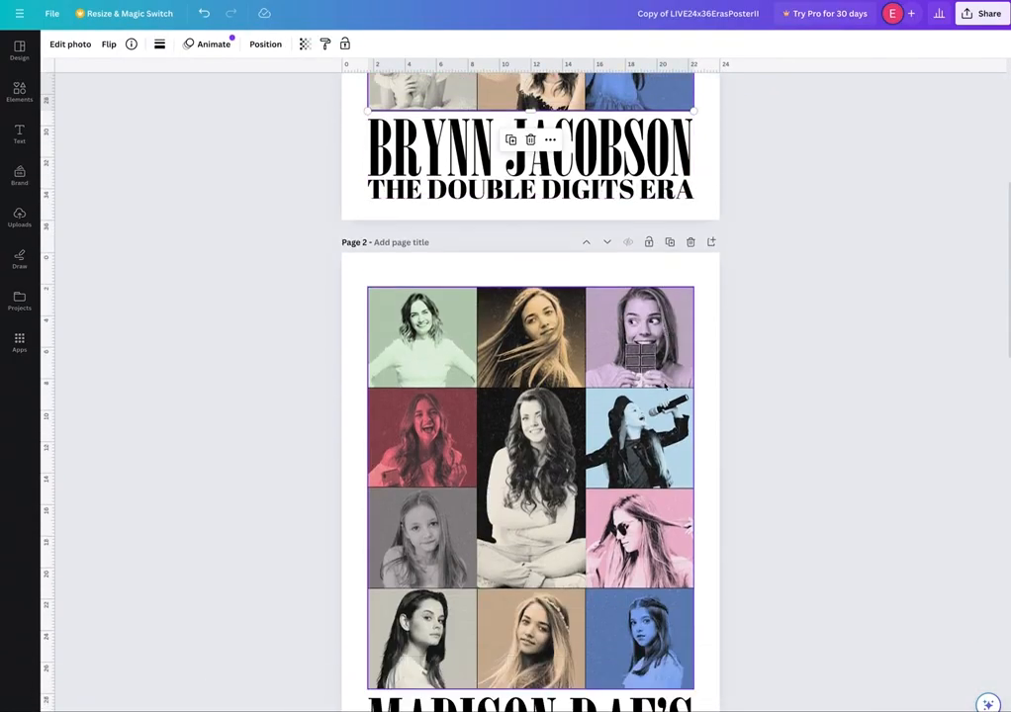
scroll(664, 387, "up", 5)
left_click(390, 179)
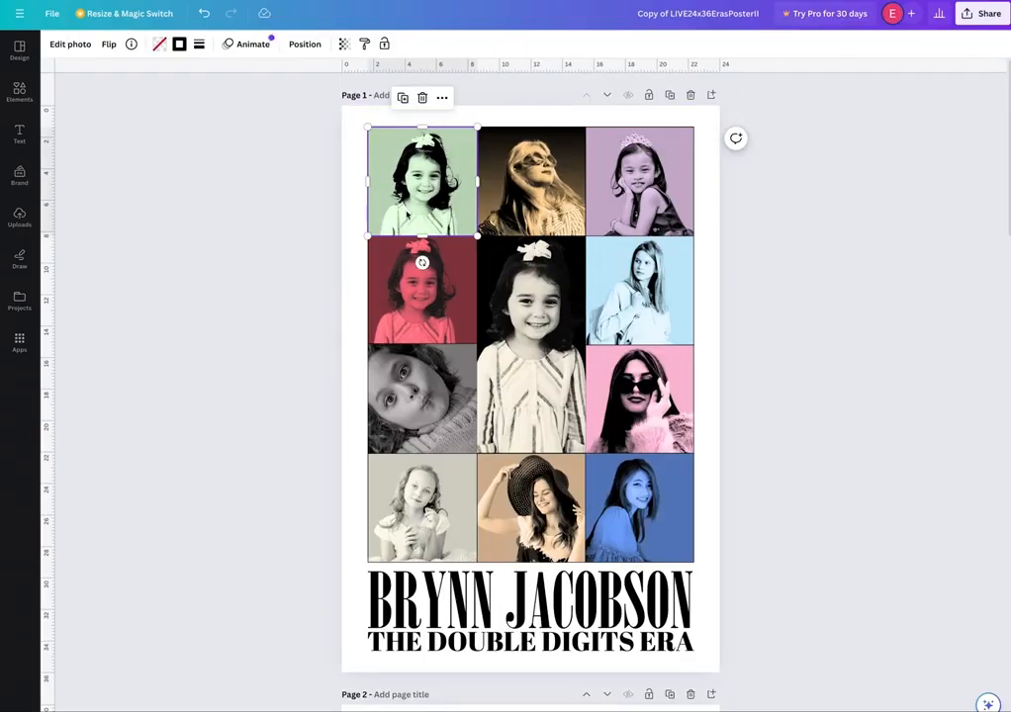
scroll(510, 344, "down", 3)
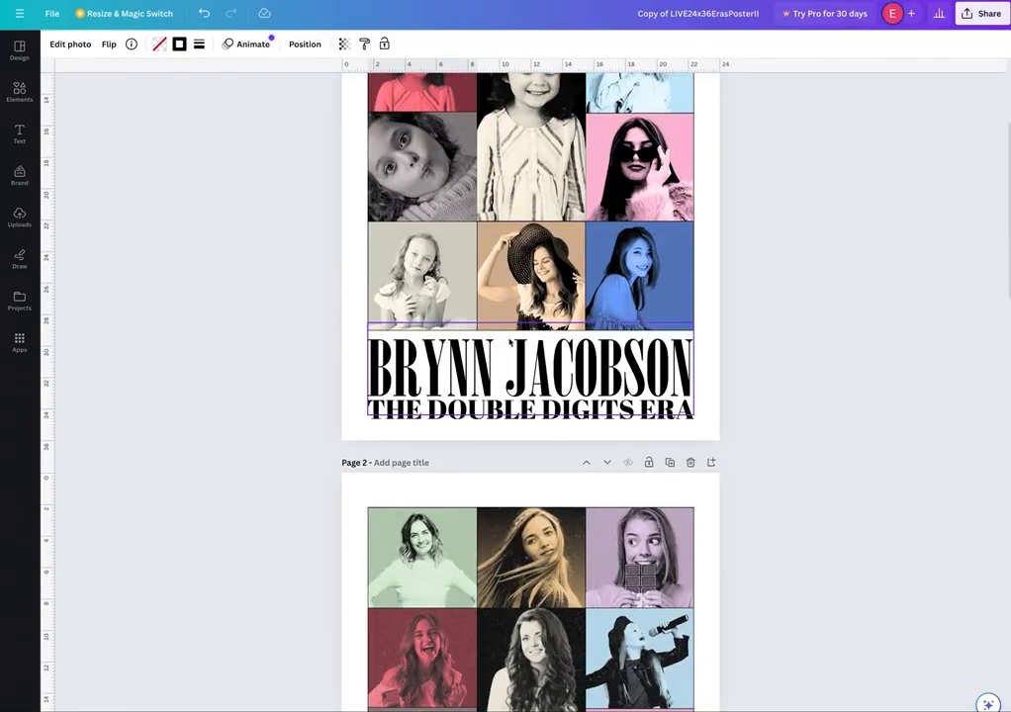
left_click(388, 512)
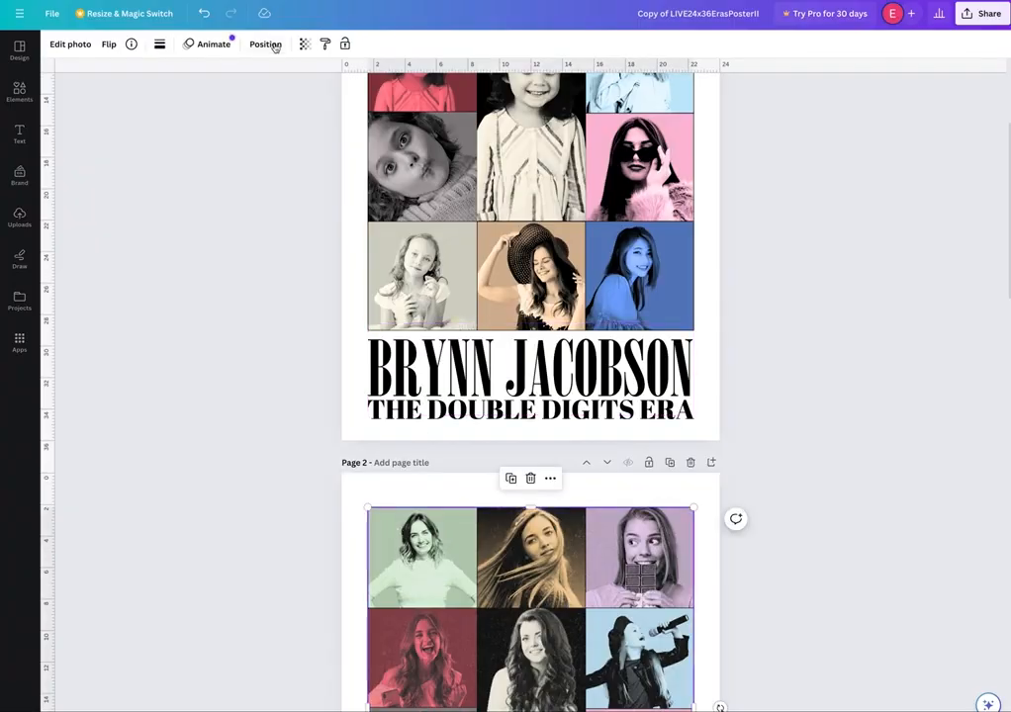
left_click(304, 45)
left_click(298, 129)
scroll(396, 173, "up", 3)
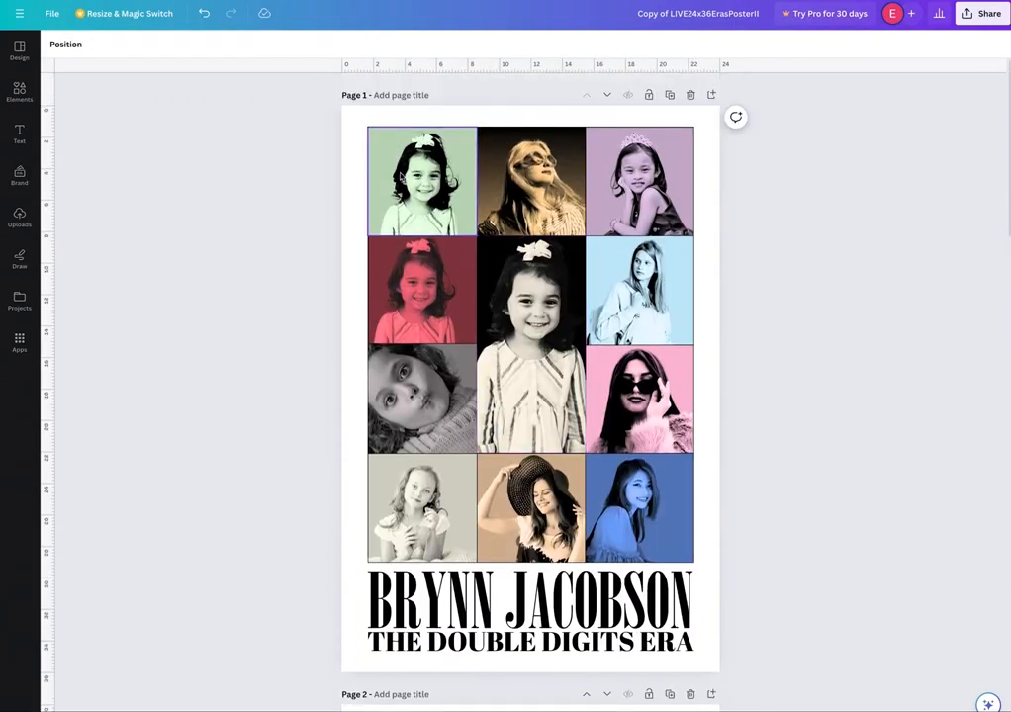
Step: Copy the style of the green tile's photo on page 2 onto the green tile's photo on page 1
left_click(401, 176)
scroll(444, 350, "down", 5)
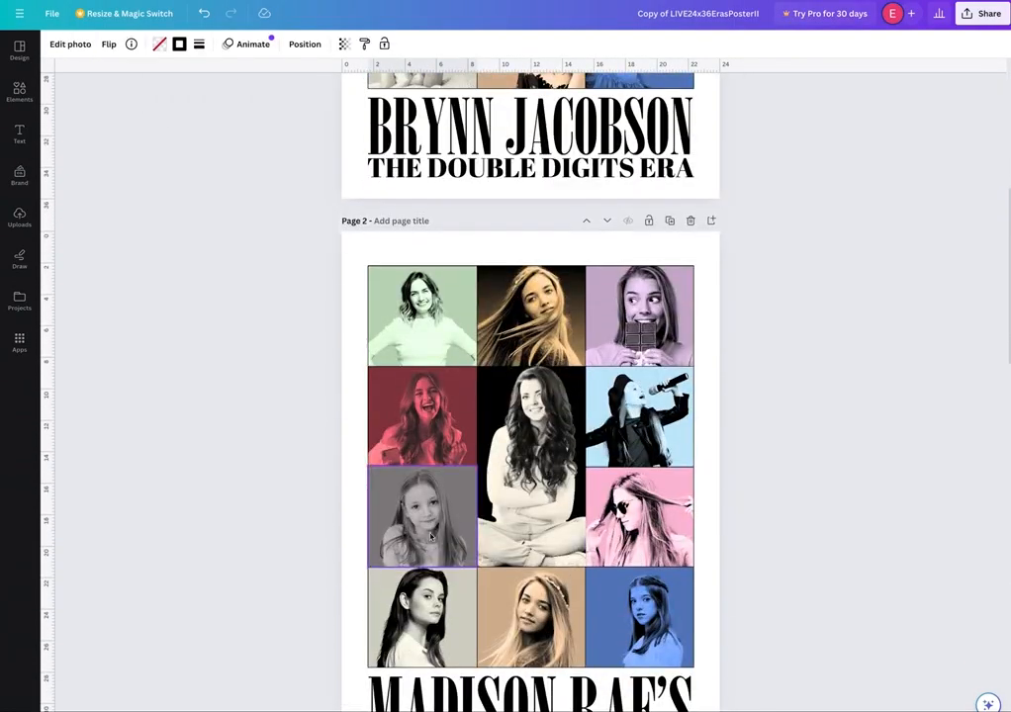
left_click(444, 350)
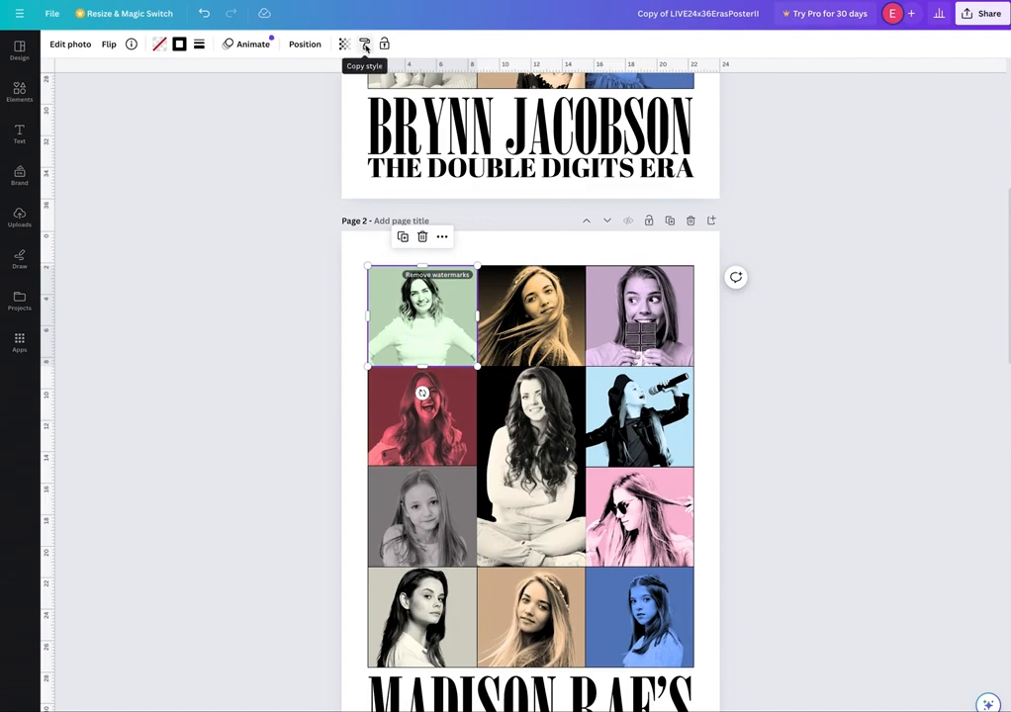
left_click(365, 46)
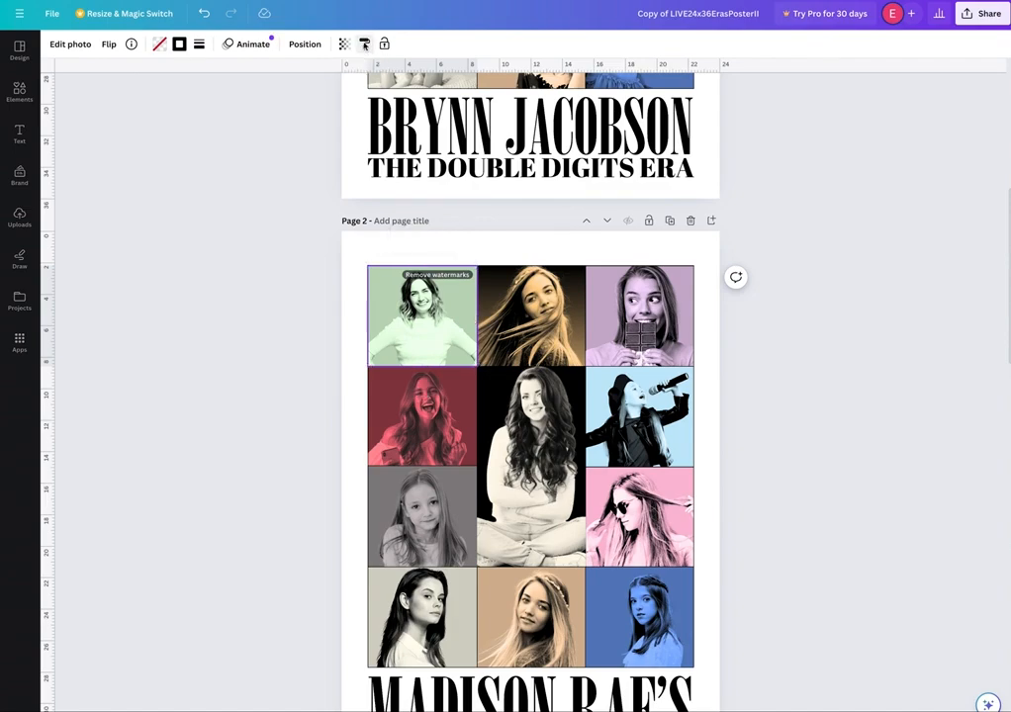
scroll(429, 212, "up", 8)
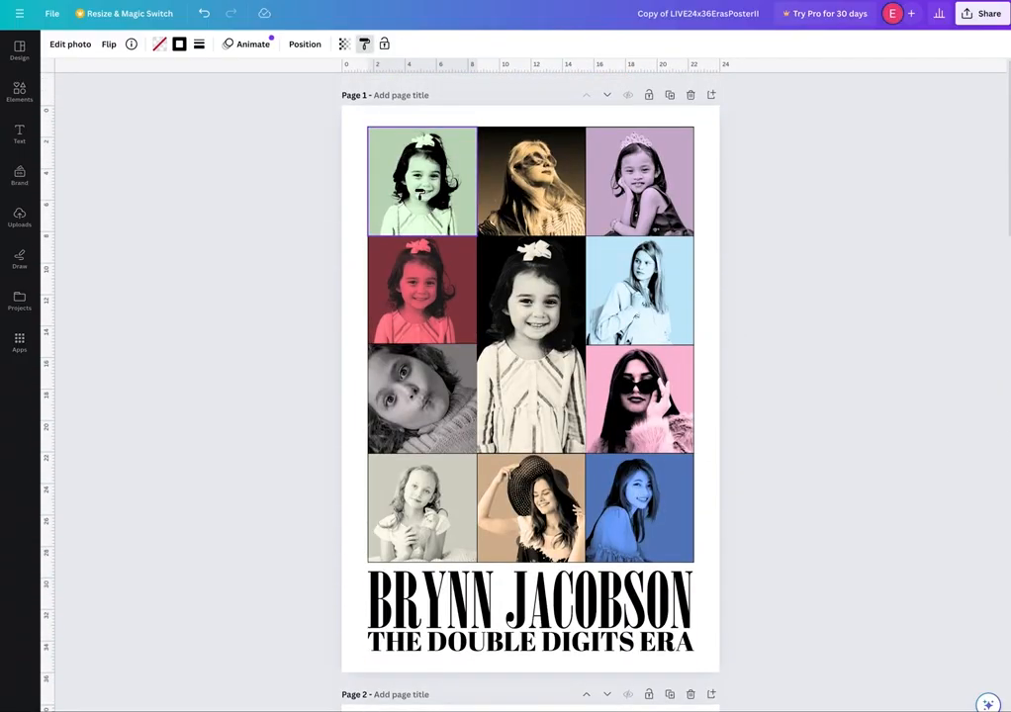
left_click(420, 194)
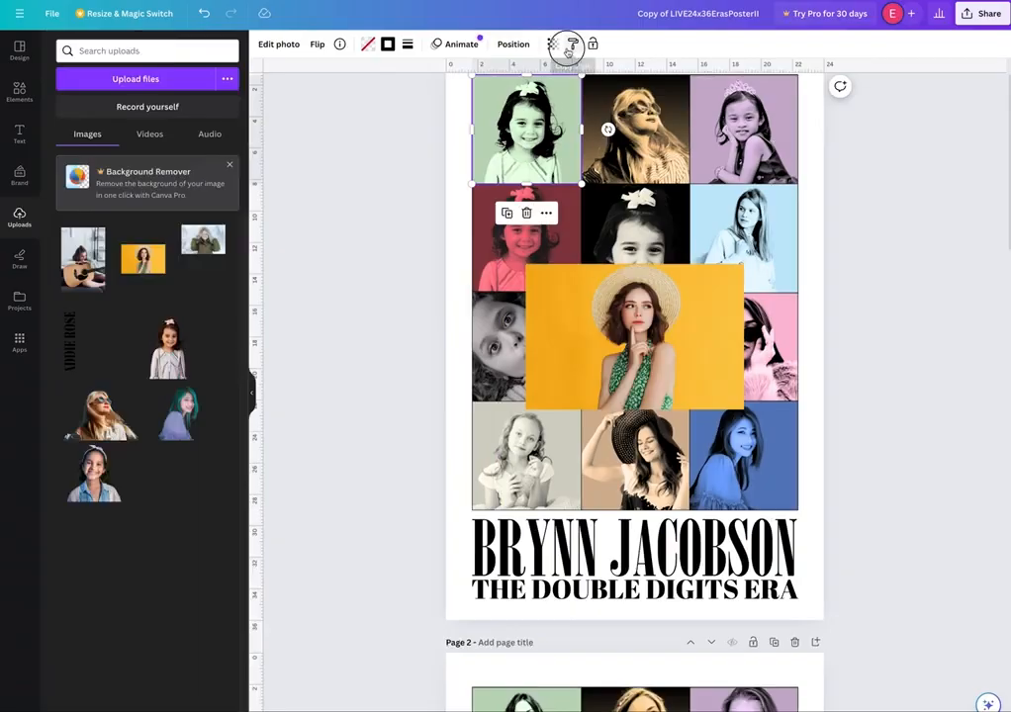
Step: Copy the green tile's photo style onto the yellow-background photo, and try the same on an added cutout of the blonde woman
left_click(571, 44)
left_click(631, 284)
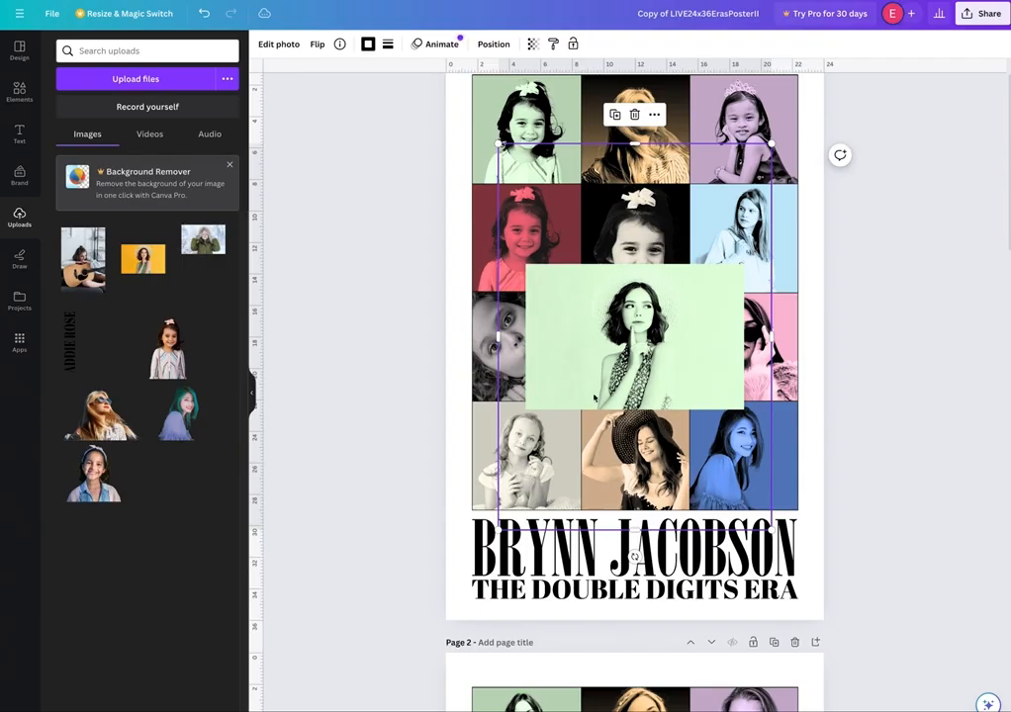
left_click(102, 421)
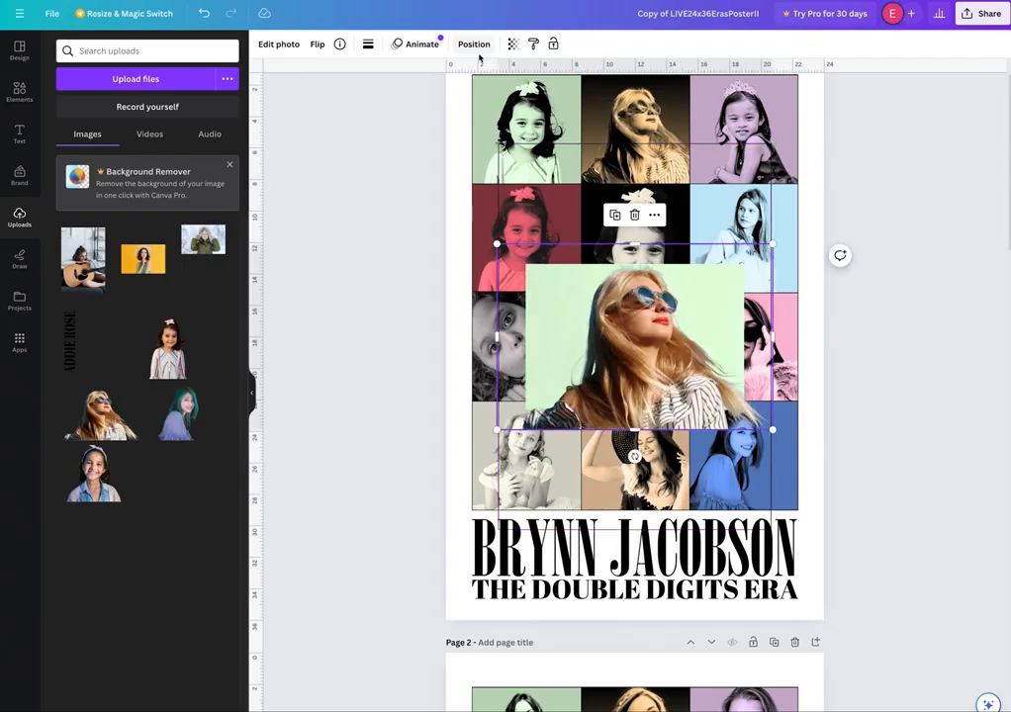
left_click(529, 113)
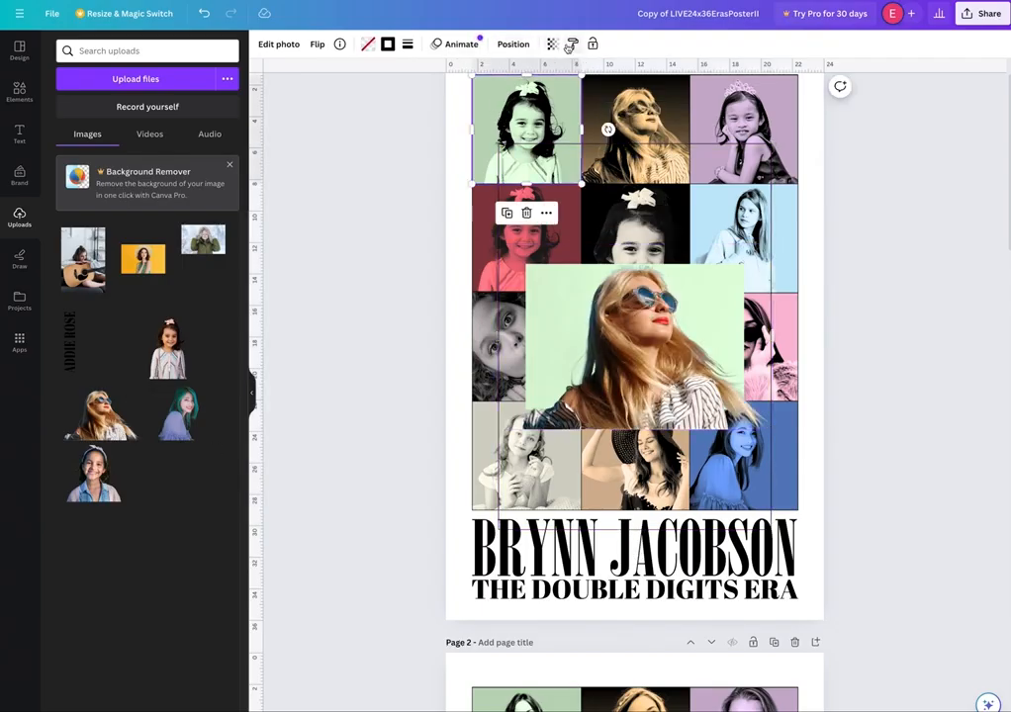
left_click(624, 404)
left_click_drag(625, 404, 557, 367)
Step: Delete the loose blonde woman cutout and the restyled photo lying over the poster grid
key("Delete")
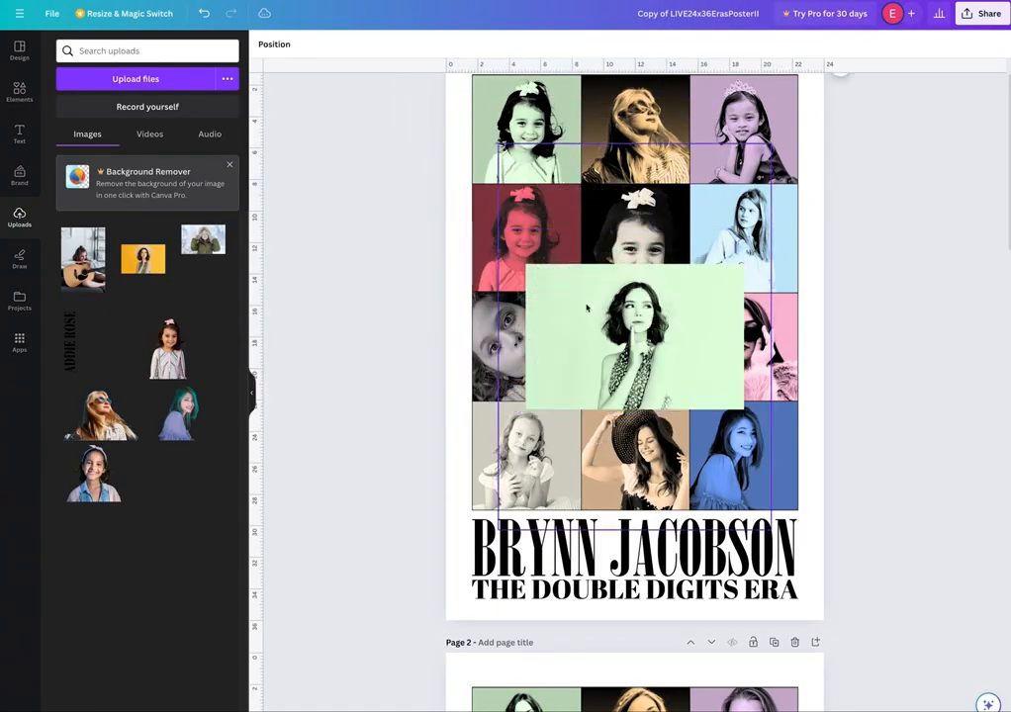
left_click(642, 358)
key("Delete")
Step: Enlarge the girl's photo within the green tile's crop on page 1 and reposition it to fill the tile
scroll(647, 383, "down", 3)
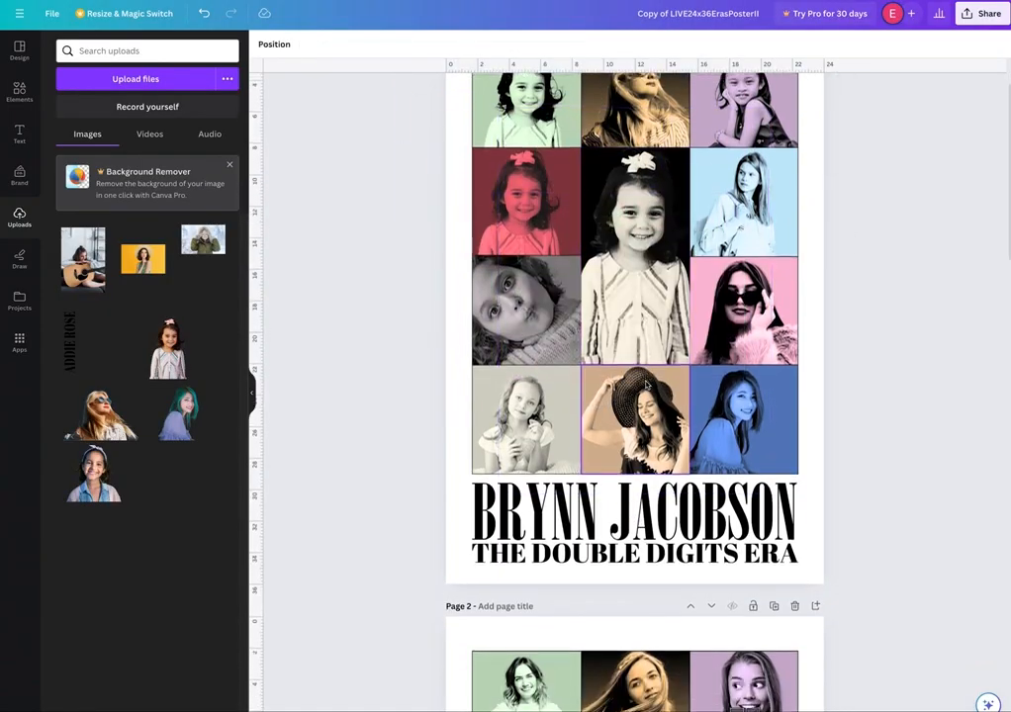
scroll(643, 388, "down", 8)
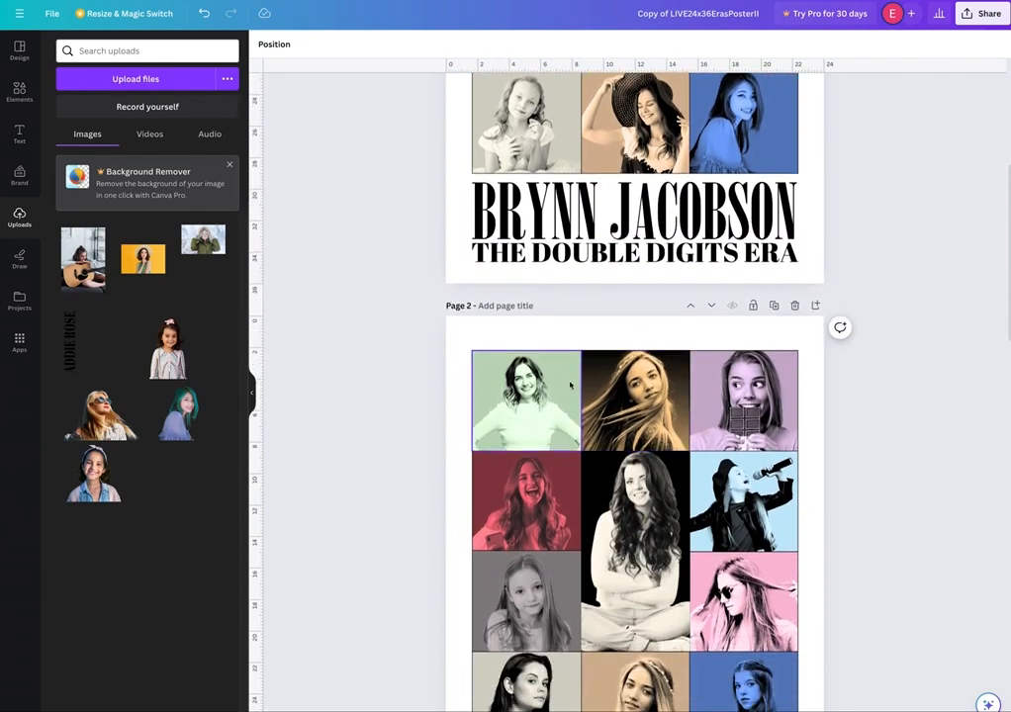
scroll(569, 384, "up", 12)
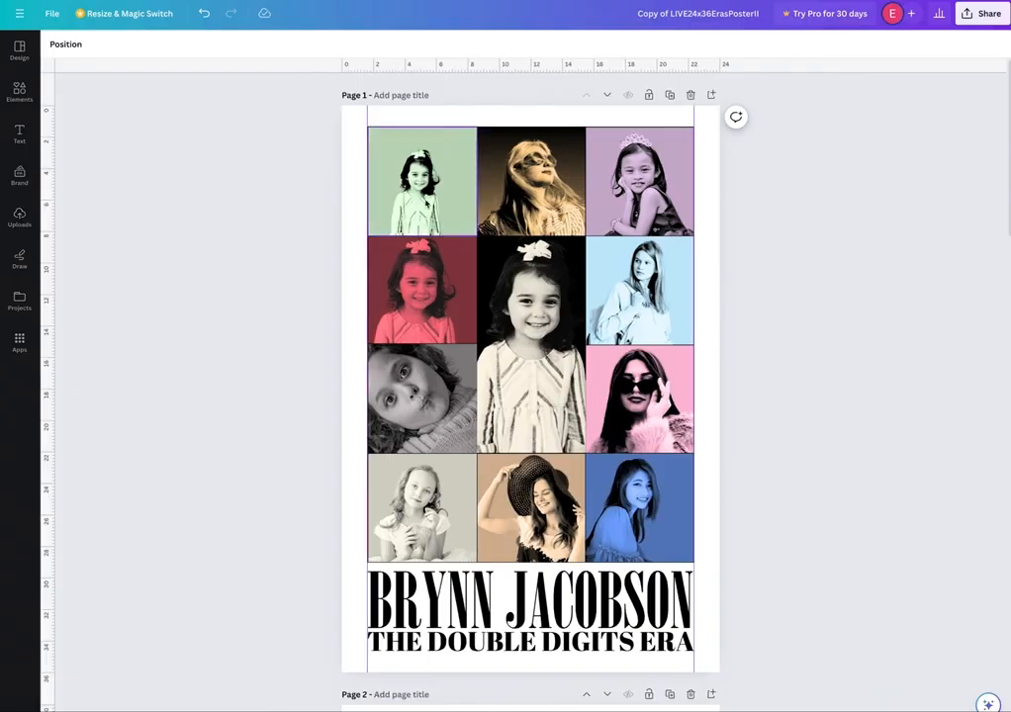
double_click(425, 203)
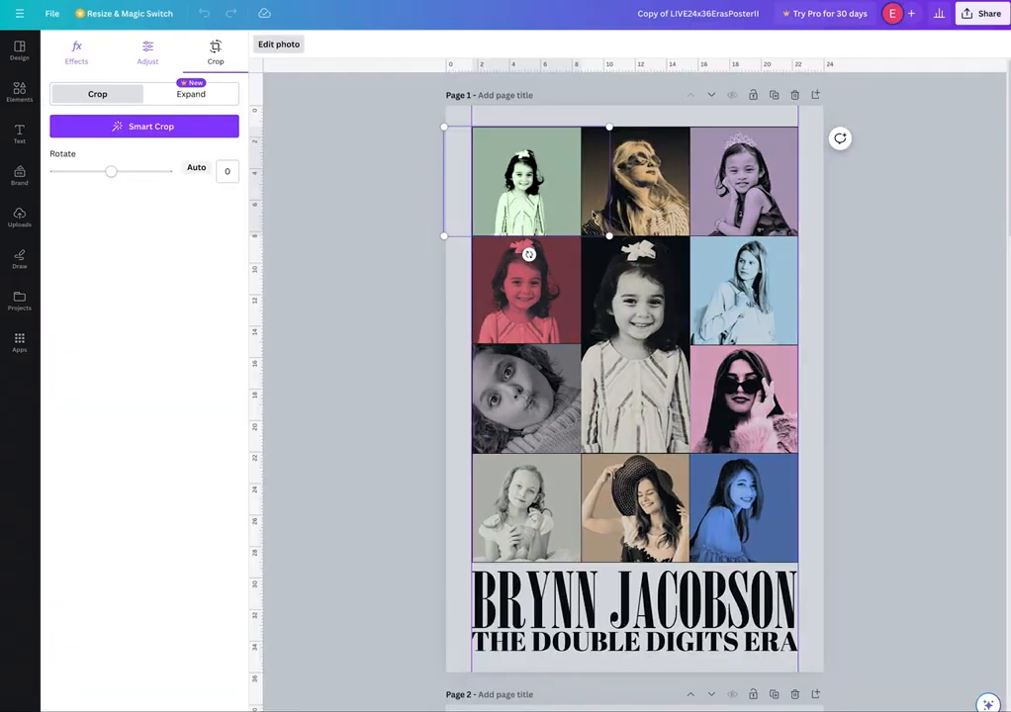
left_click_drag(608, 236, 713, 305)
left_click_drag(609, 291, 560, 260)
mouse_move(664, 273)
left_mouse_down()
mouse_move(634, 254)
mouse_move(672, 280)
left_mouse_up()
left_click(858, 311)
Step: Try enlarging the green tile's photo by scaling its frame instead of its crop
left_click_drag(478, 236, 505, 262)
left_click(573, 217)
left_click_drag(586, 236, 633, 283)
left_click(665, 333)
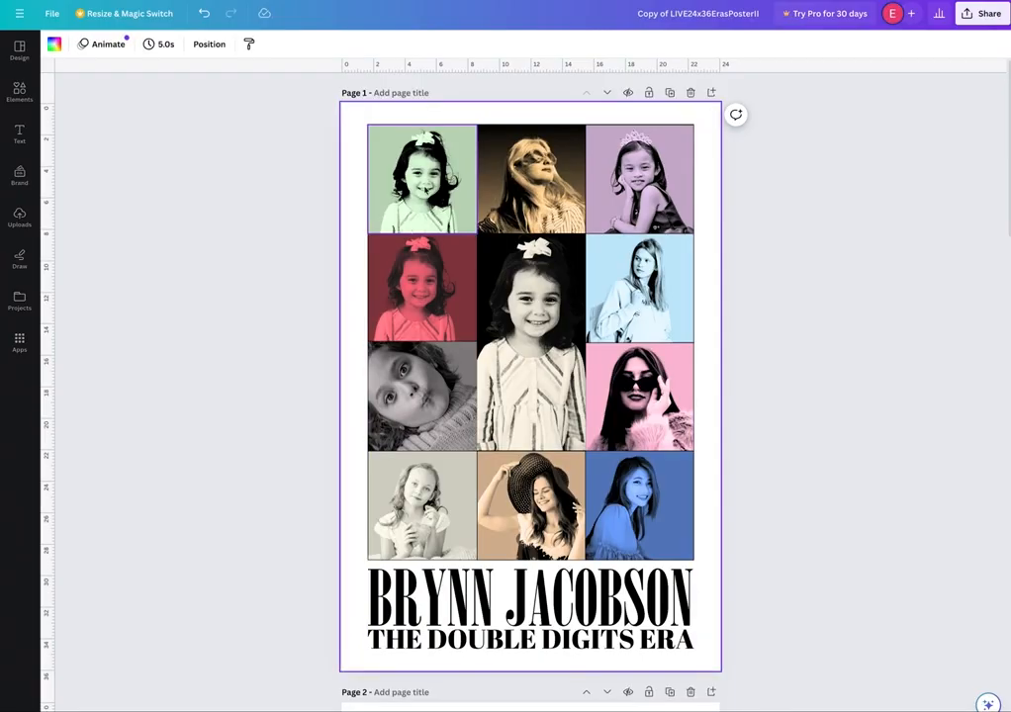
Step: Adjust the green tile's photo to brightness 50, contrast 65, whites 42 and blacks 37
left_click(425, 188)
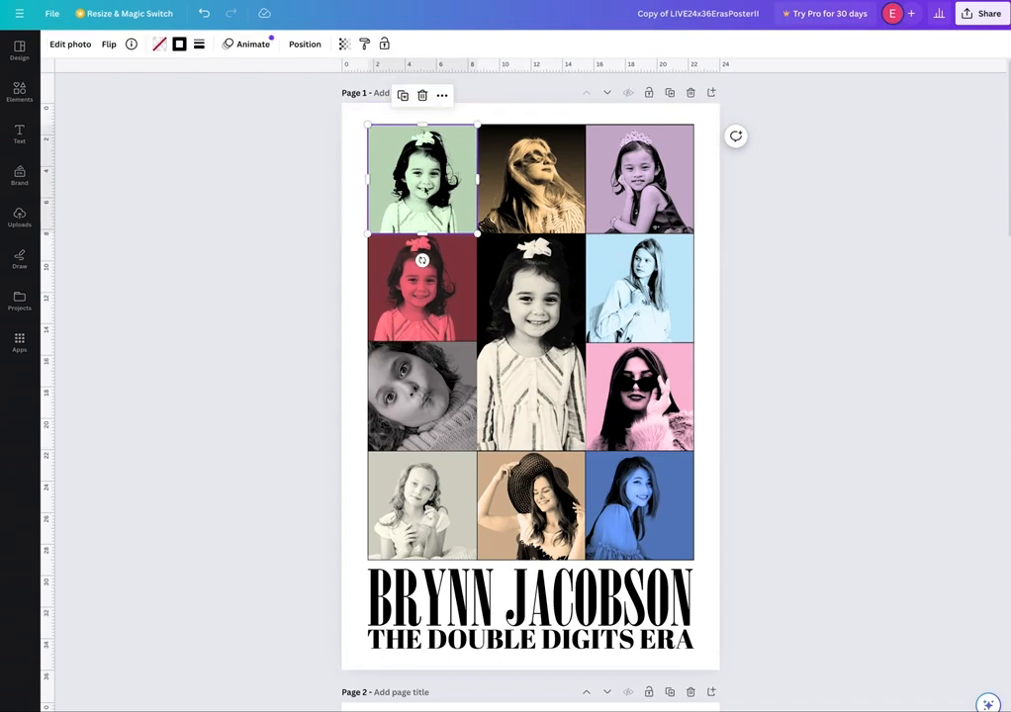
left_click(69, 44)
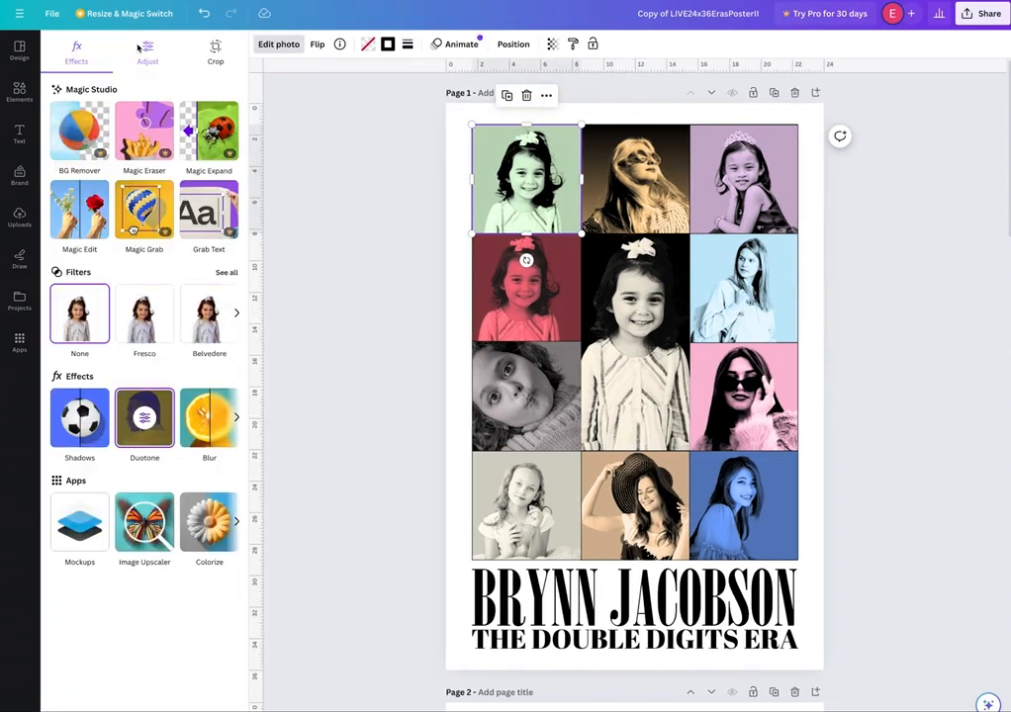
left_click(144, 49)
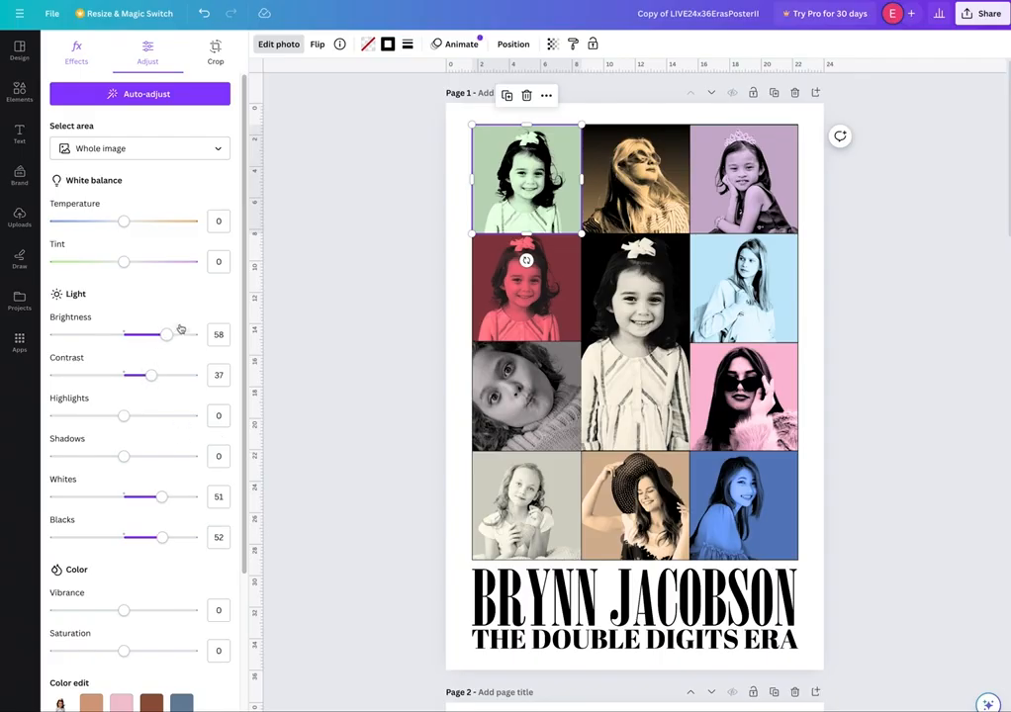
left_click_drag(164, 336, 149, 376)
mouse_move(161, 497)
left_mouse_down()
mouse_move(190, 492)
mouse_move(153, 496)
left_mouse_up()
left_click_drag(162, 539, 141, 537)
left_click_drag(149, 375, 172, 377)
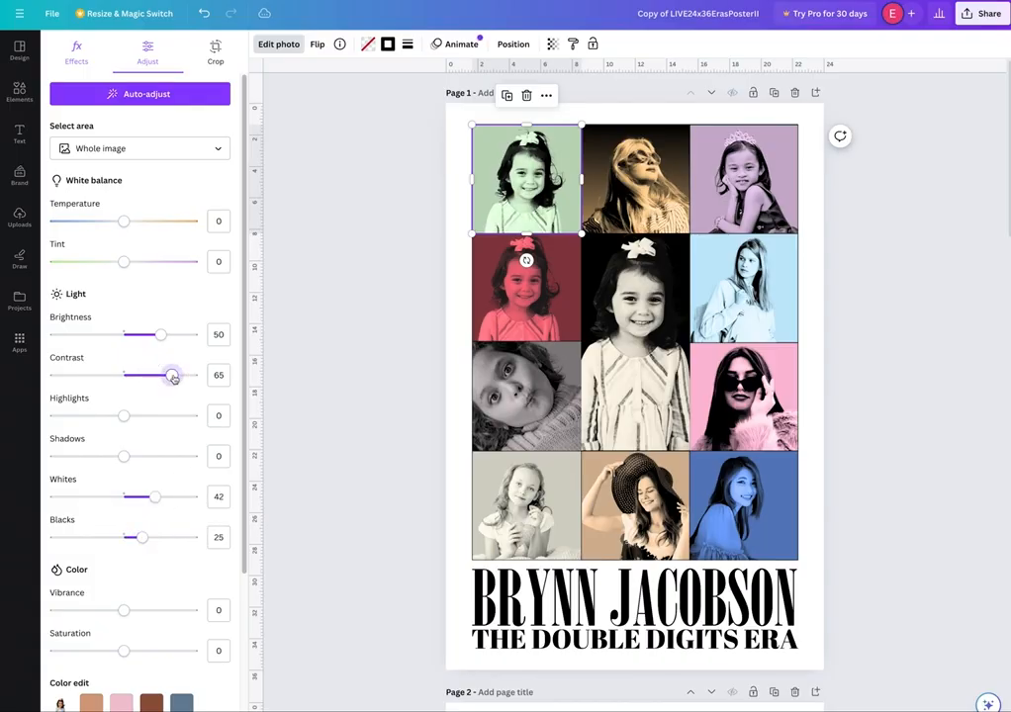
left_click_drag(159, 335, 161, 339)
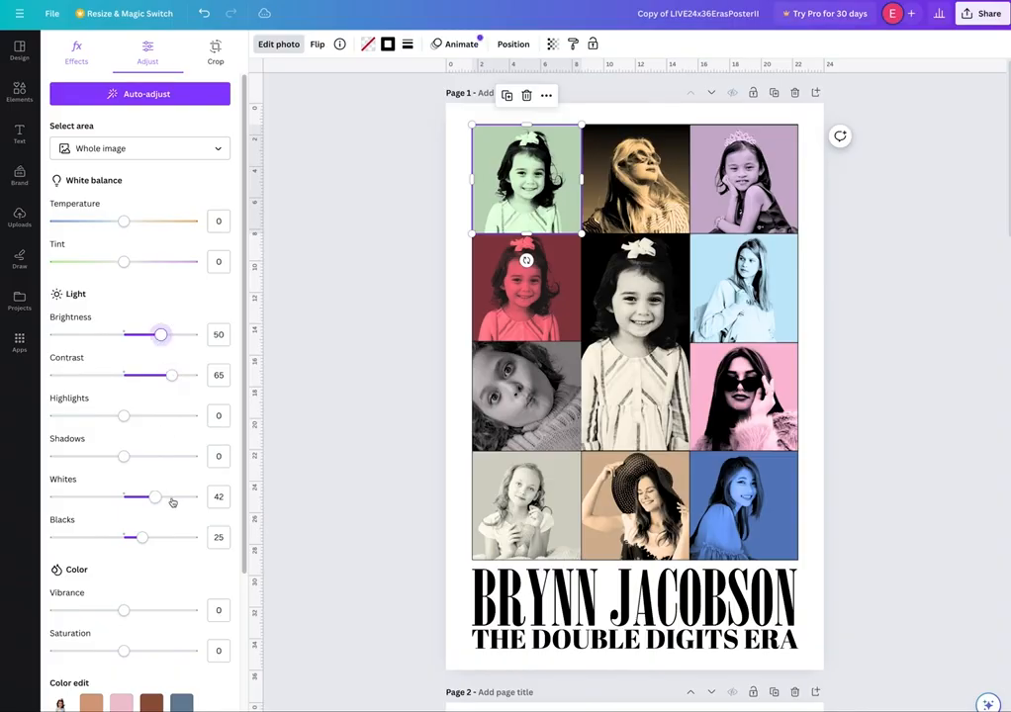
left_click_drag(143, 538, 151, 539)
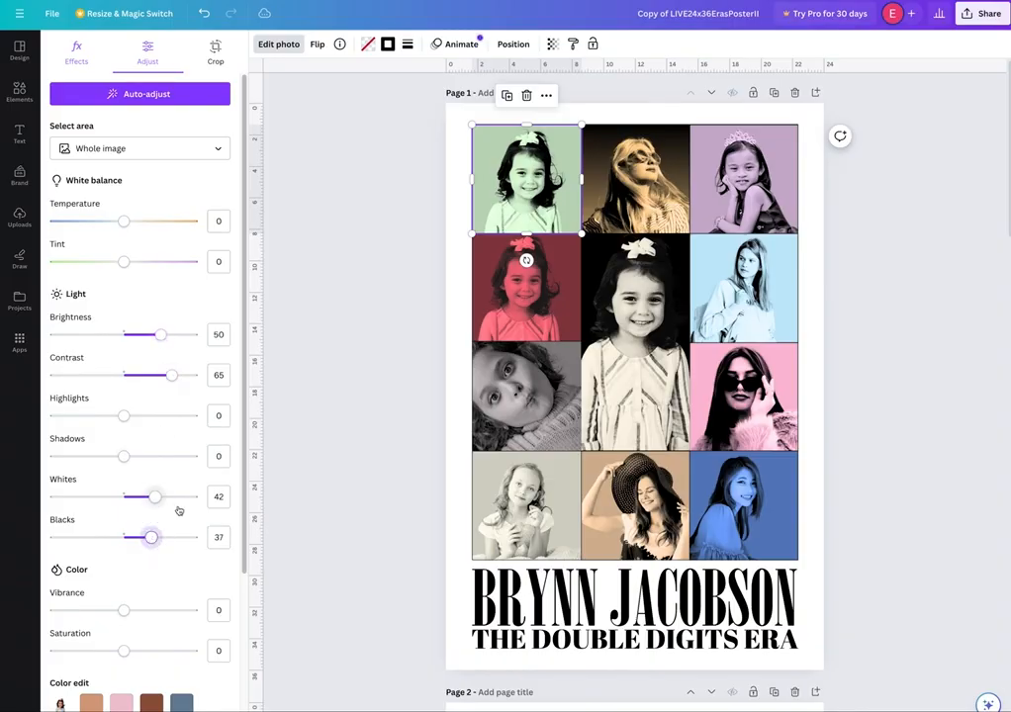
Step: Adjust the purple tile's photo to brightness 73, contrast 48 and whites 63
left_click(737, 178)
left_click_drag(164, 335, 159, 375)
left_click_drag(161, 496, 171, 497)
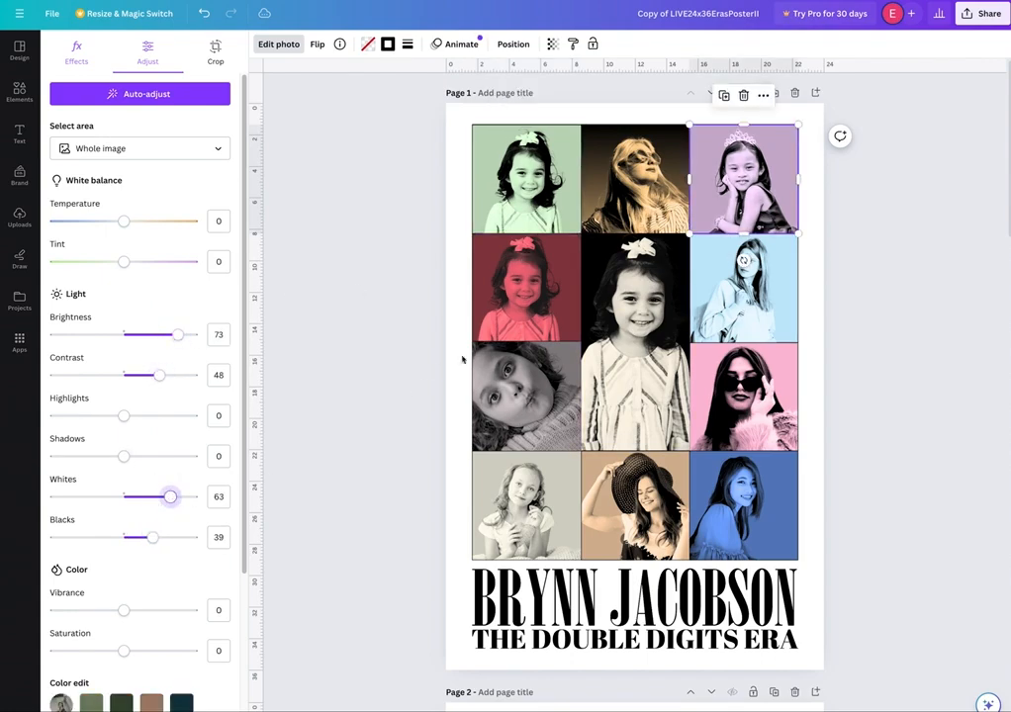
Step: Check the light adjustments of the red, grey and beige tiles' photos, and slightly lower the red photo's brightness
left_click(516, 326)
left_click(510, 417)
left_click(517, 542)
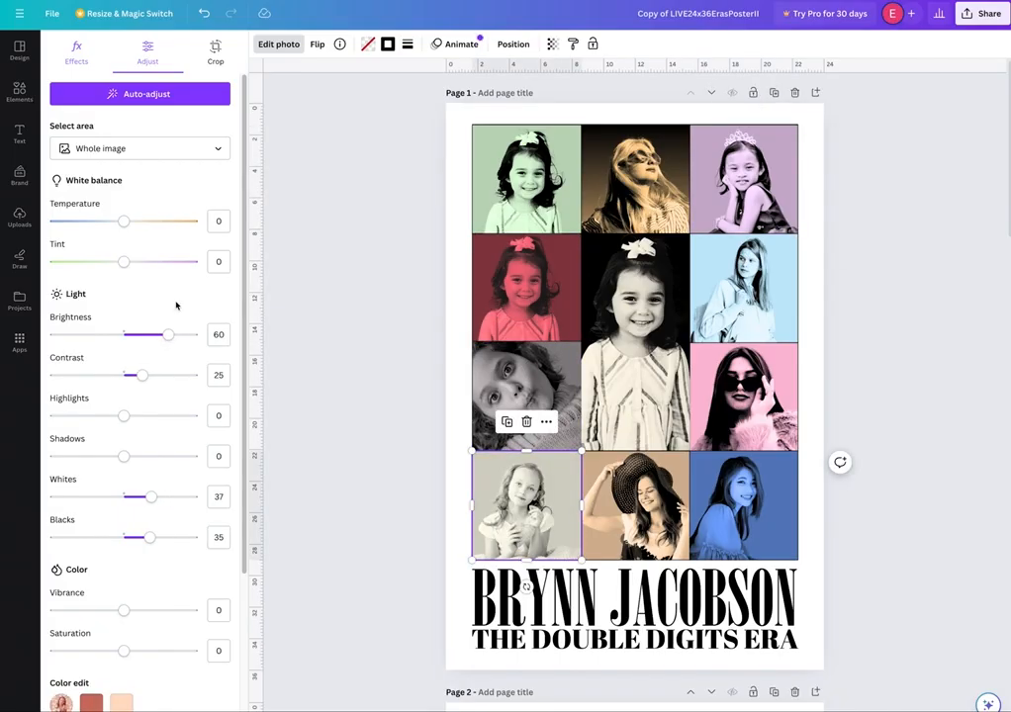
left_click(483, 323)
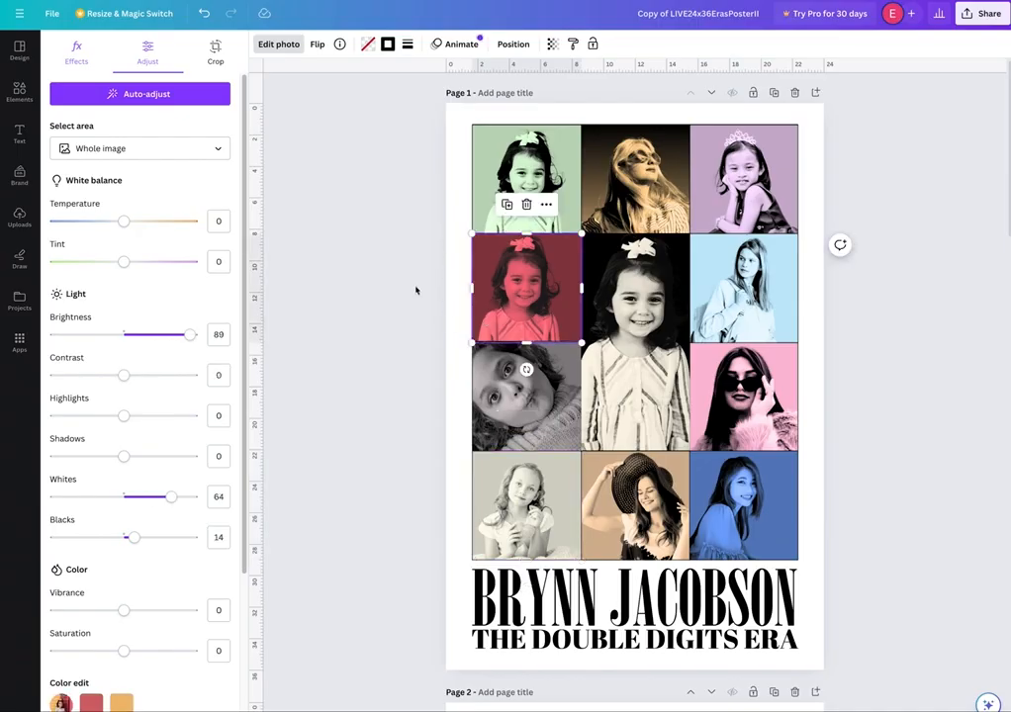
left_click_drag(190, 334, 185, 334)
left_click(348, 318)
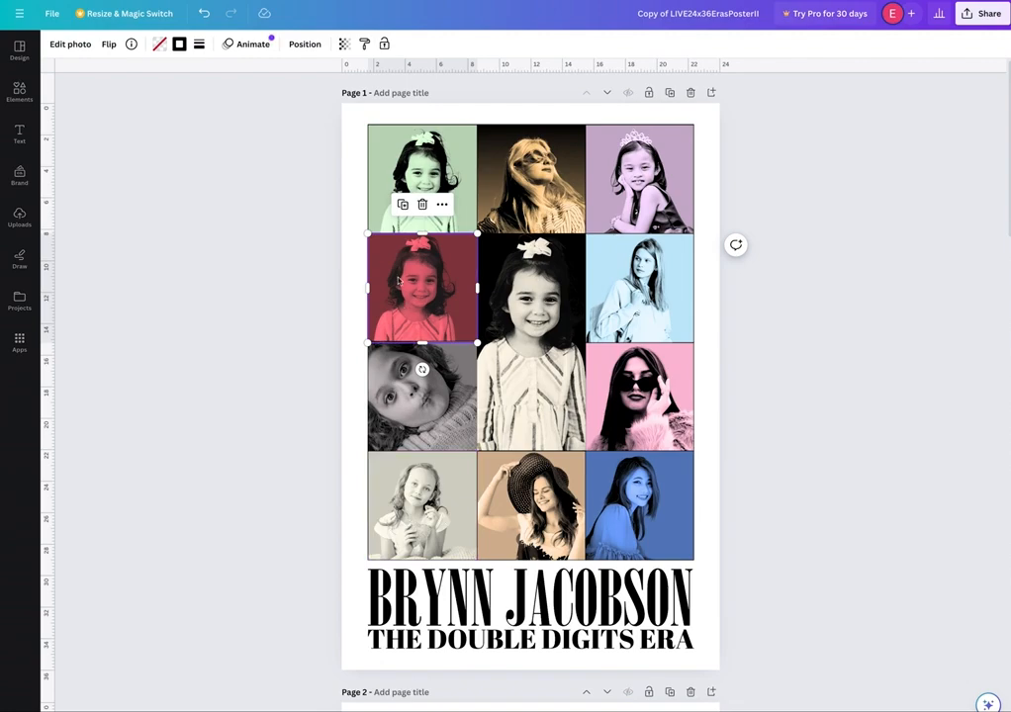
Step: Select the green tile's photo on page 1 and show it in the page's layer list
left_click(617, 478)
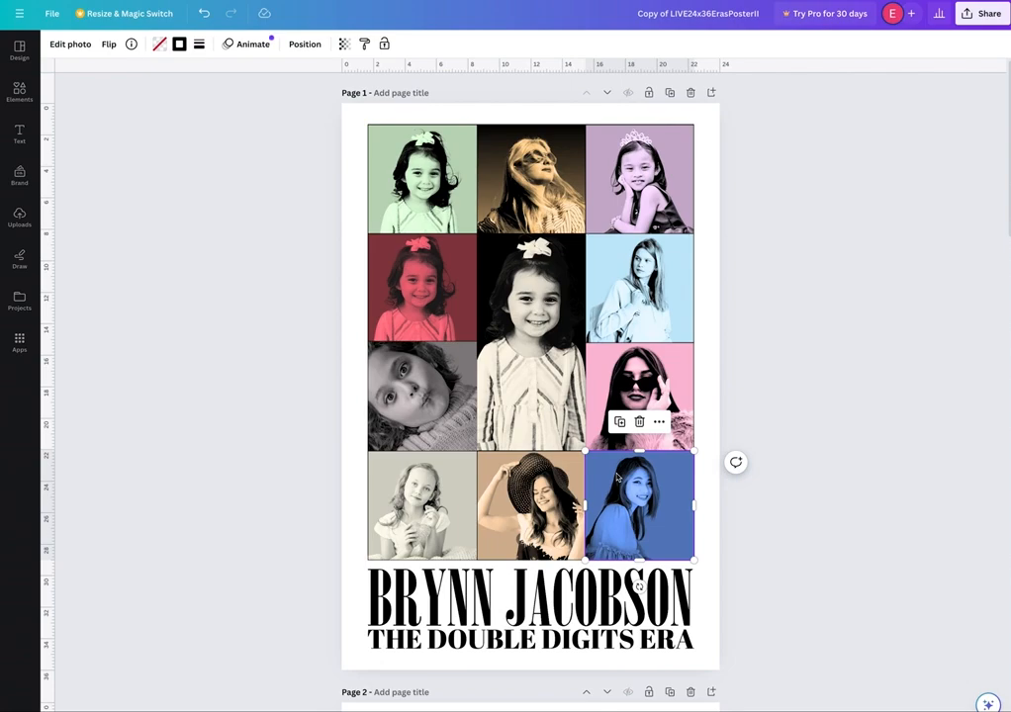
left_click(436, 197)
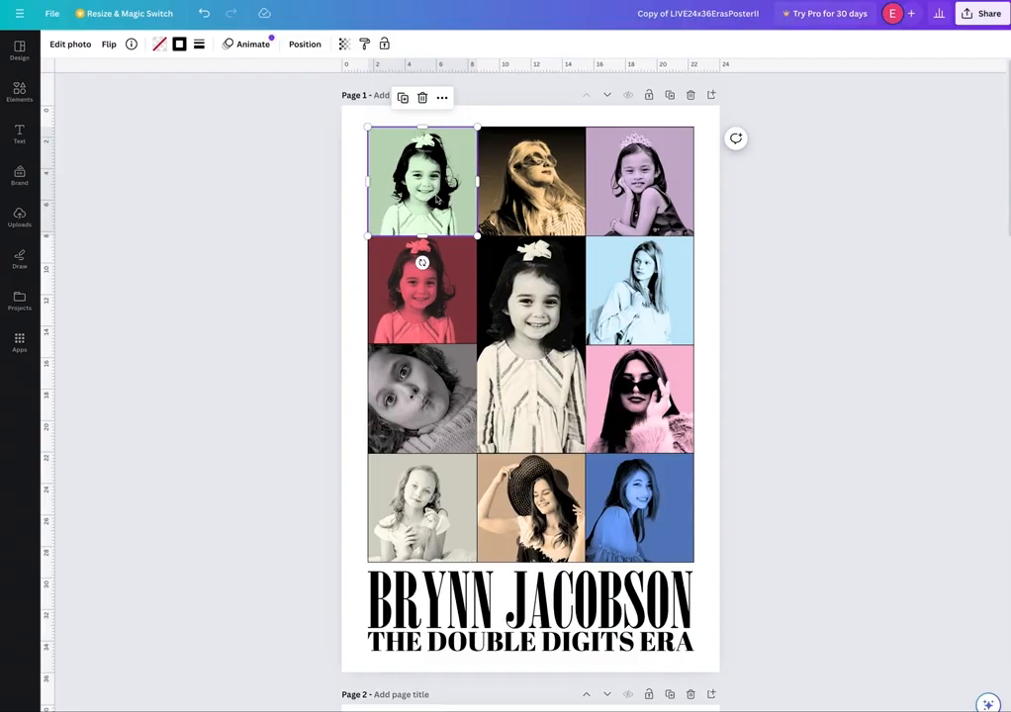
left_click(304, 44)
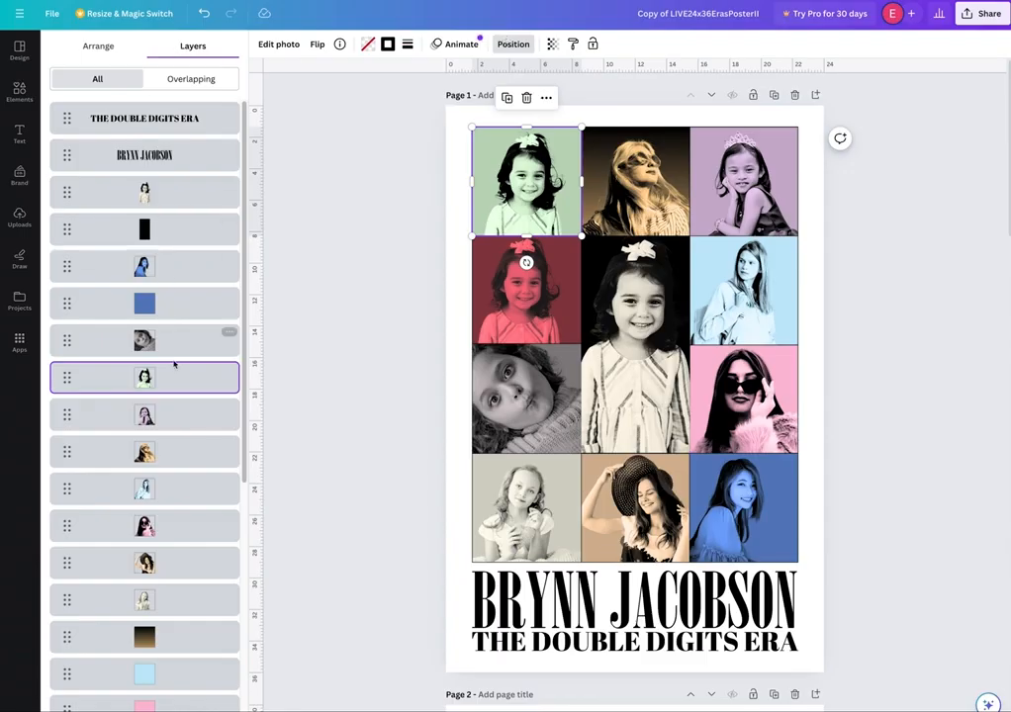
Step: Move the five texture overlays from the bottom of page 1's layer stack to the very top
scroll(174, 365, "down", 5)
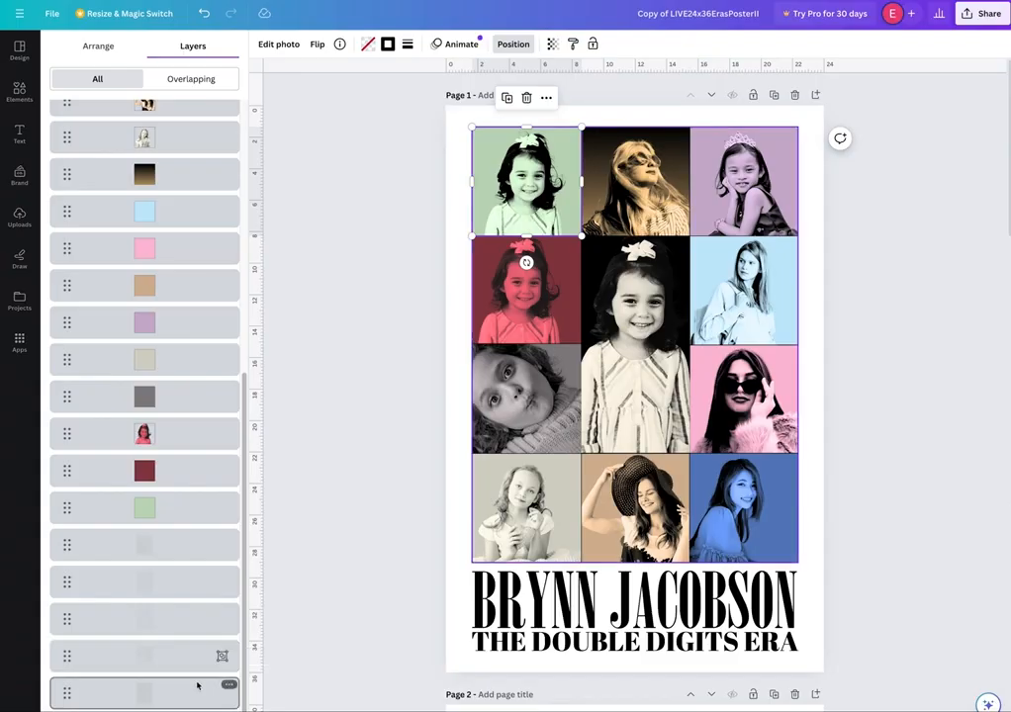
left_click(189, 680)
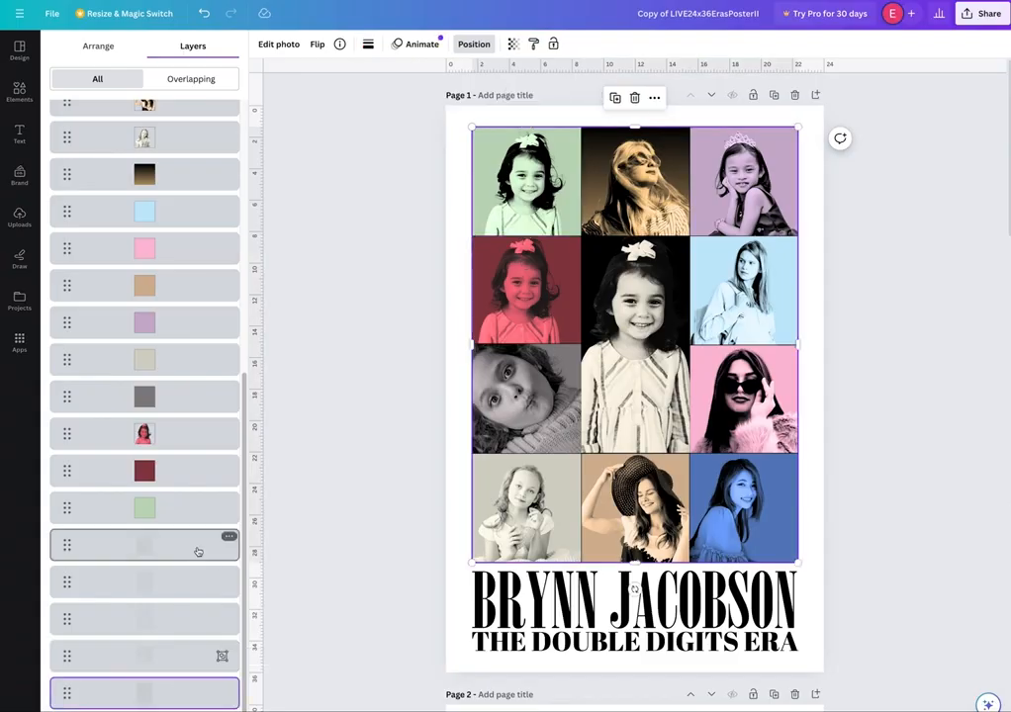
left_click(192, 548, "shift")
left_click_drag(188, 548, 160, 79)
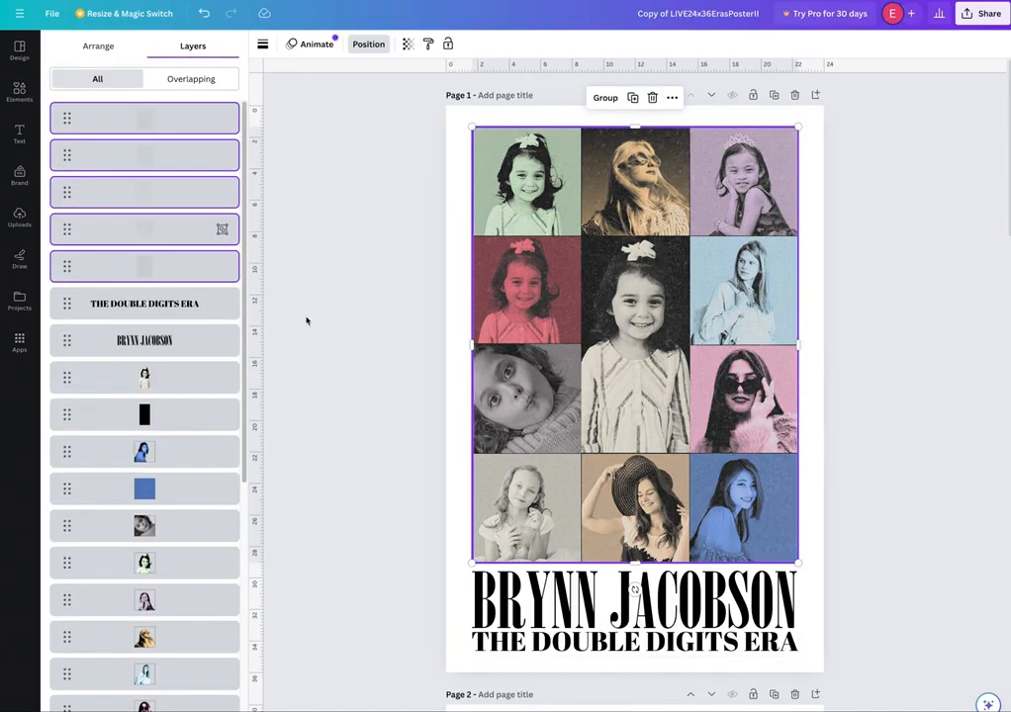
left_click(918, 416)
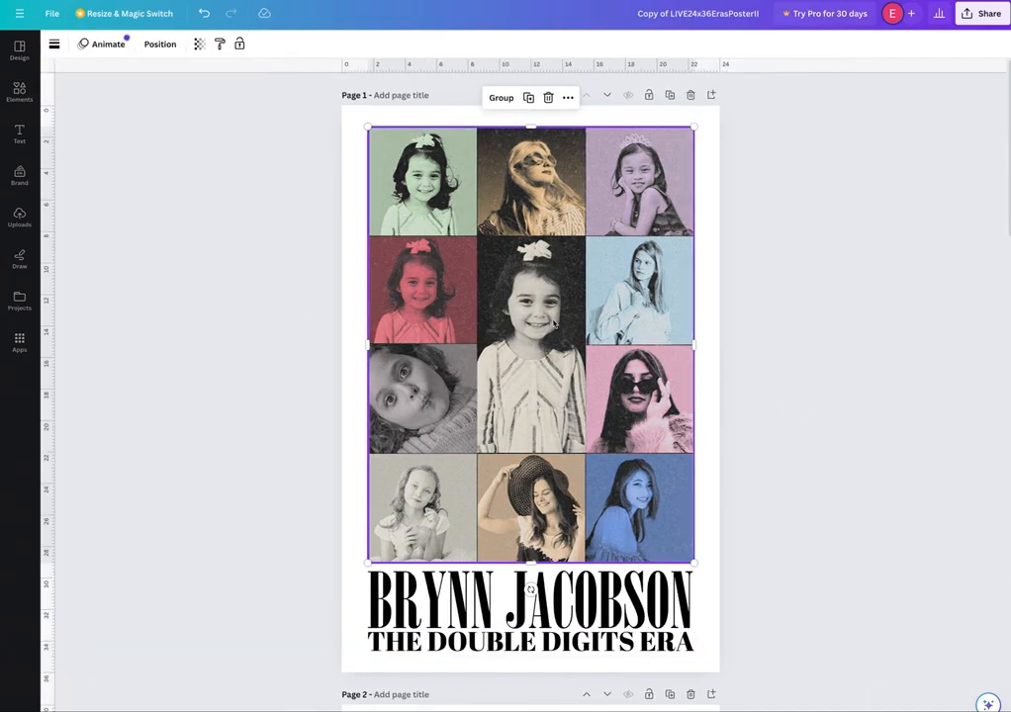
left_click(343, 214)
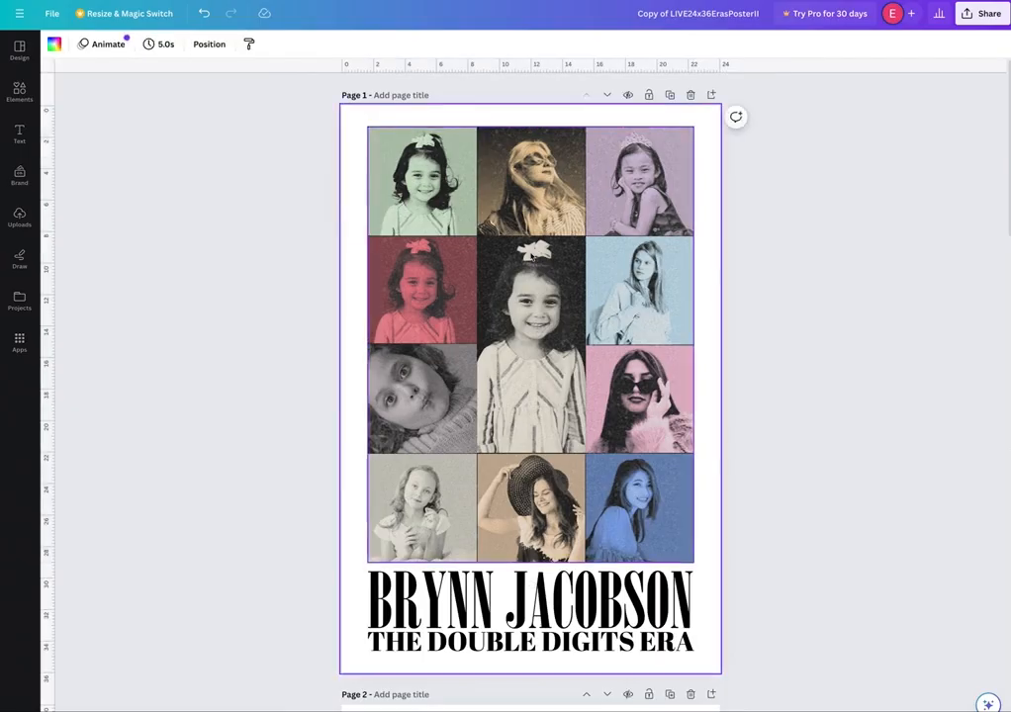
Step: Set the topmost texture overlay's transparency to 33 and lower the second overlay's transparency
left_click(209, 44)
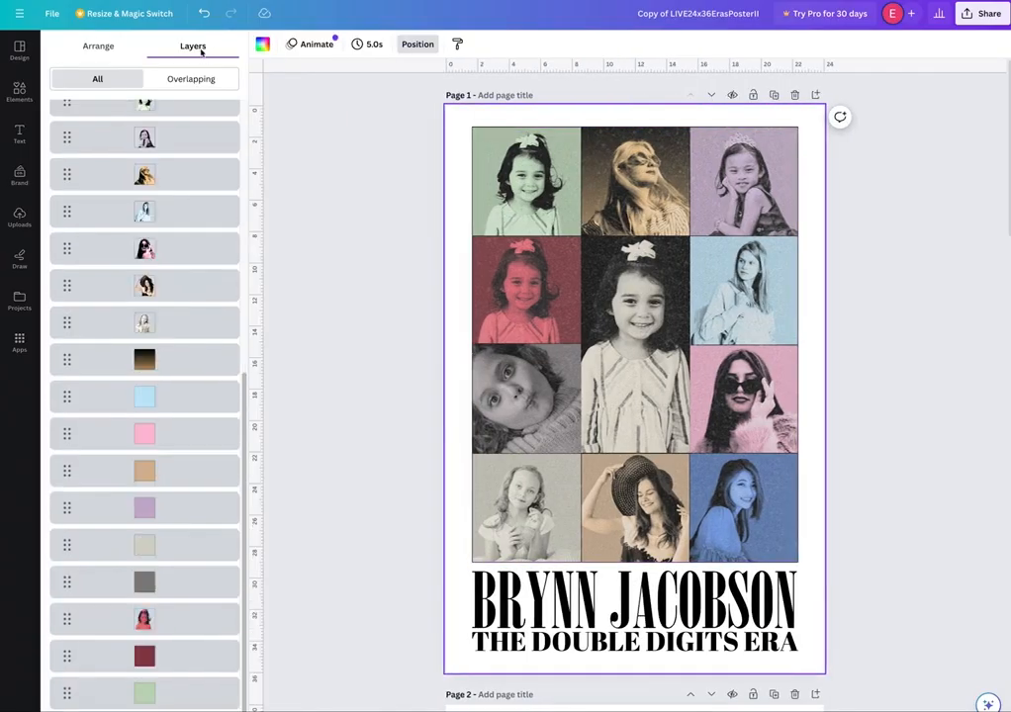
scroll(148, 336, "up", 10)
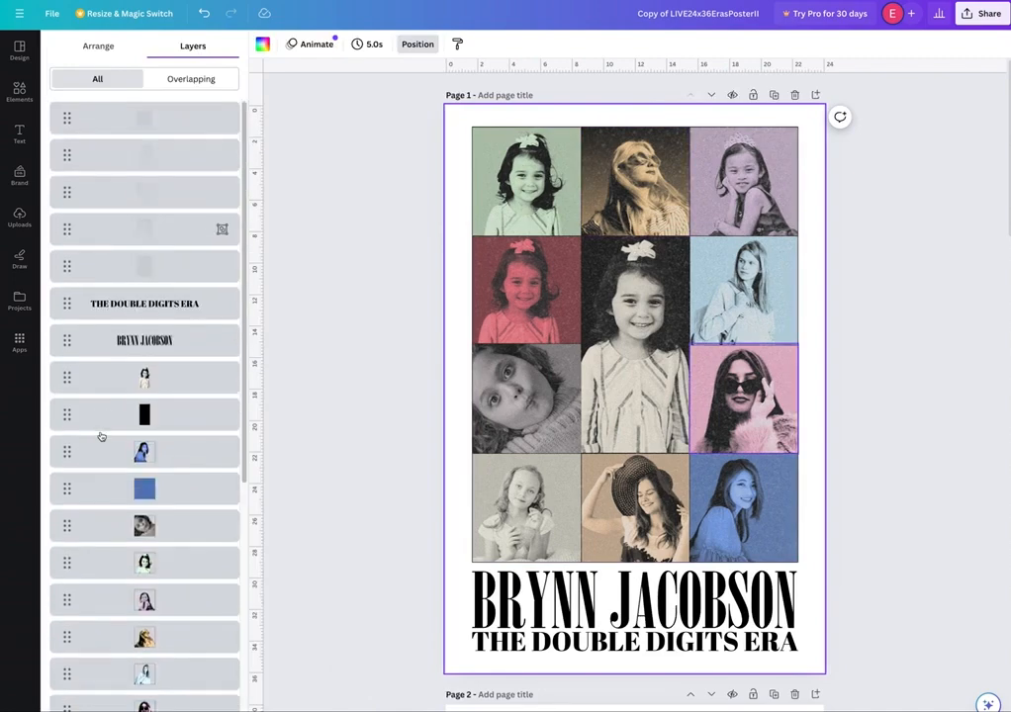
left_click(143, 113)
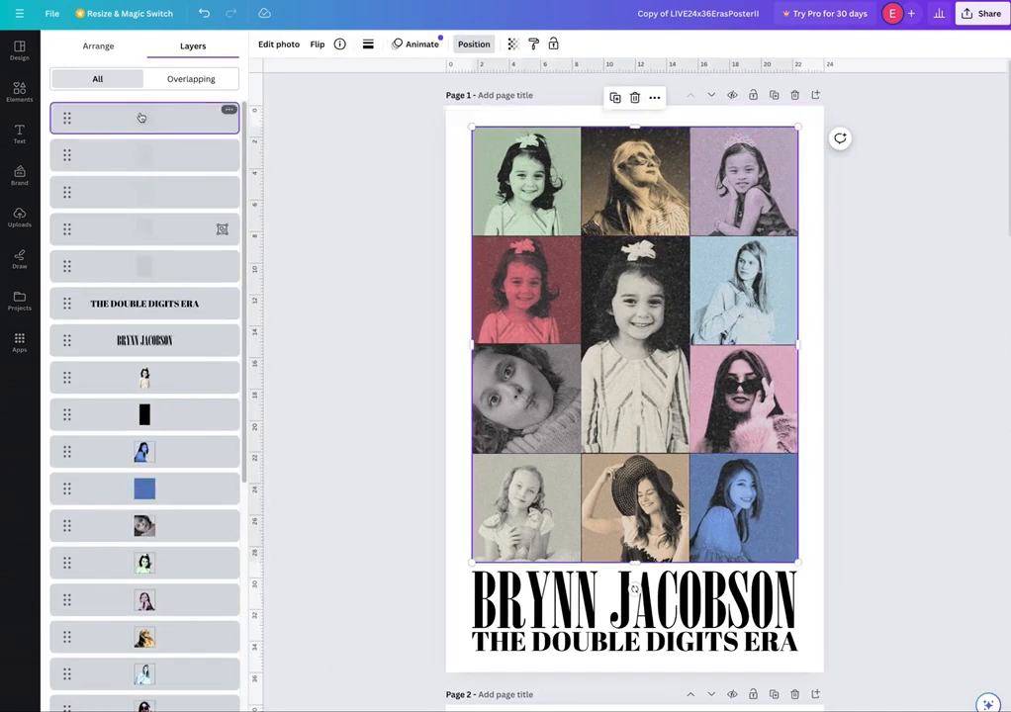
left_click(510, 47)
left_click_drag(444, 90, 405, 91)
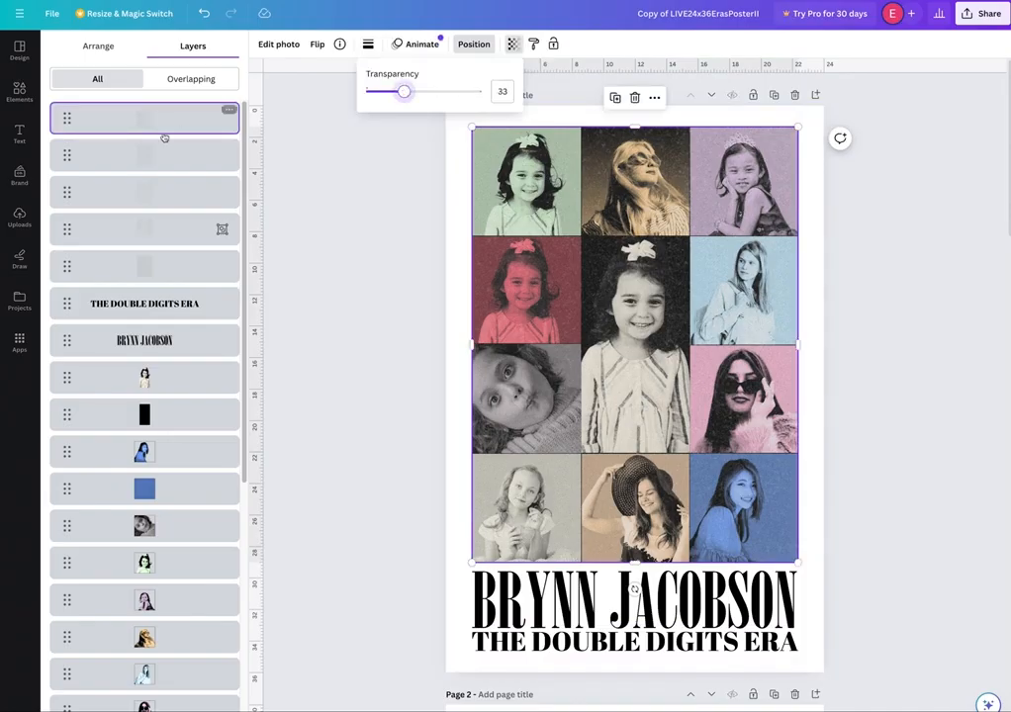
left_click(148, 157)
left_click(515, 45)
left_click(394, 92)
Step: Set the third texture overlay's transparency to 12 and the fifth overlay's transparency to 0
left_click(160, 201)
left_click(159, 202)
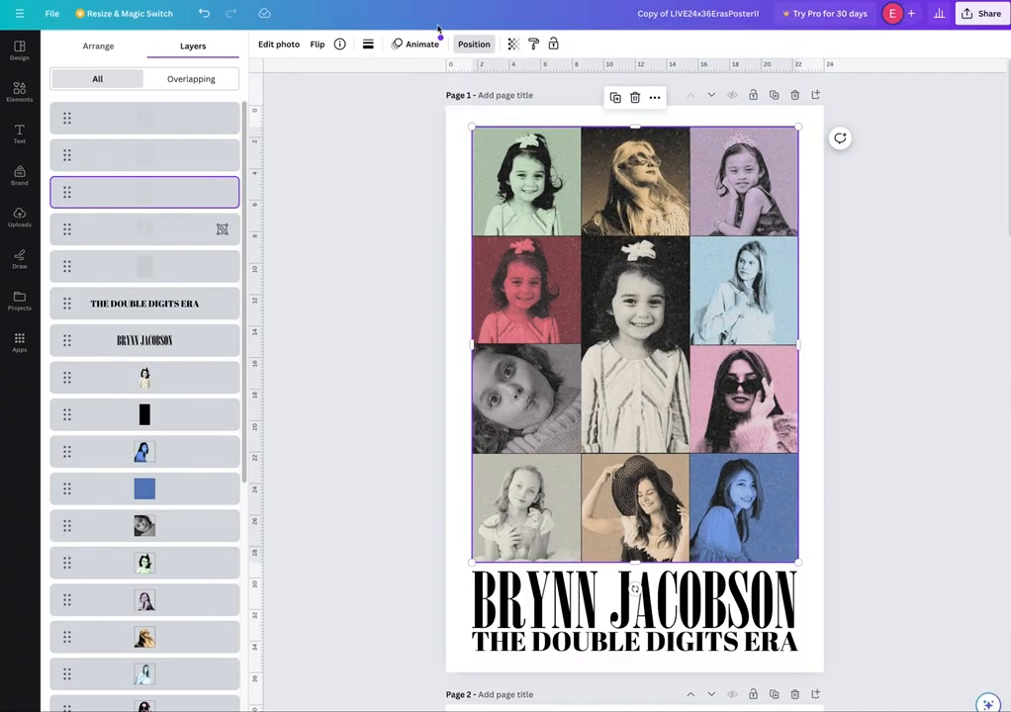
left_click(513, 45)
left_click_drag(393, 91, 379, 92)
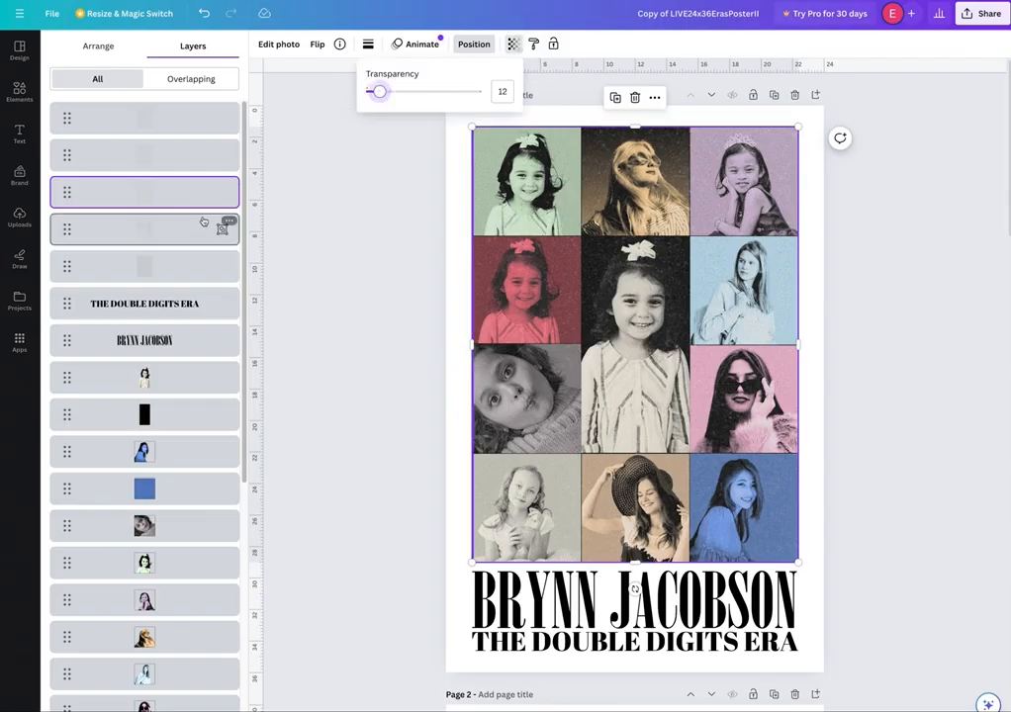
left_click(174, 232)
left_click(174, 233)
left_click(407, 44)
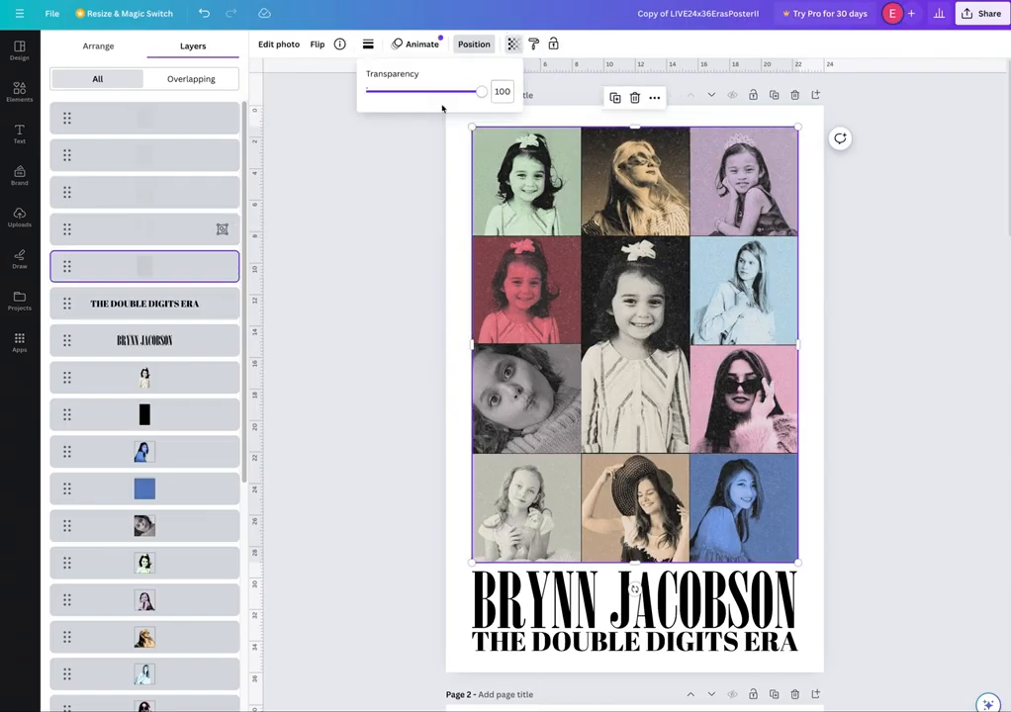
left_click_drag(407, 94, 327, 101)
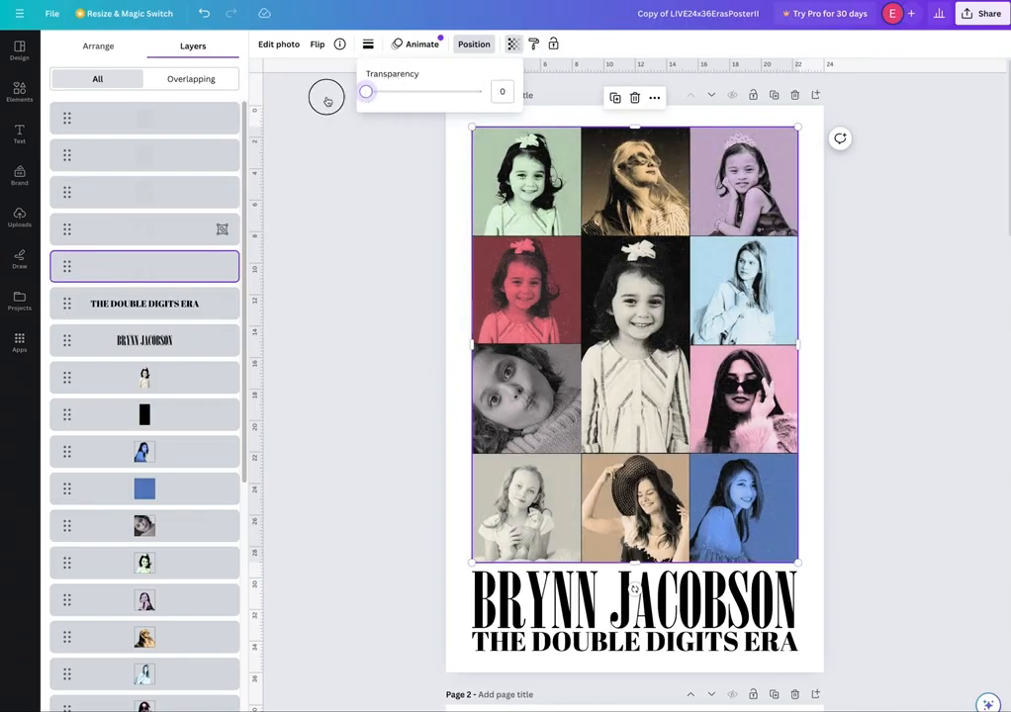
Step: Delete all five texture overlays together and undo the deletion
left_click(176, 112, "shift")
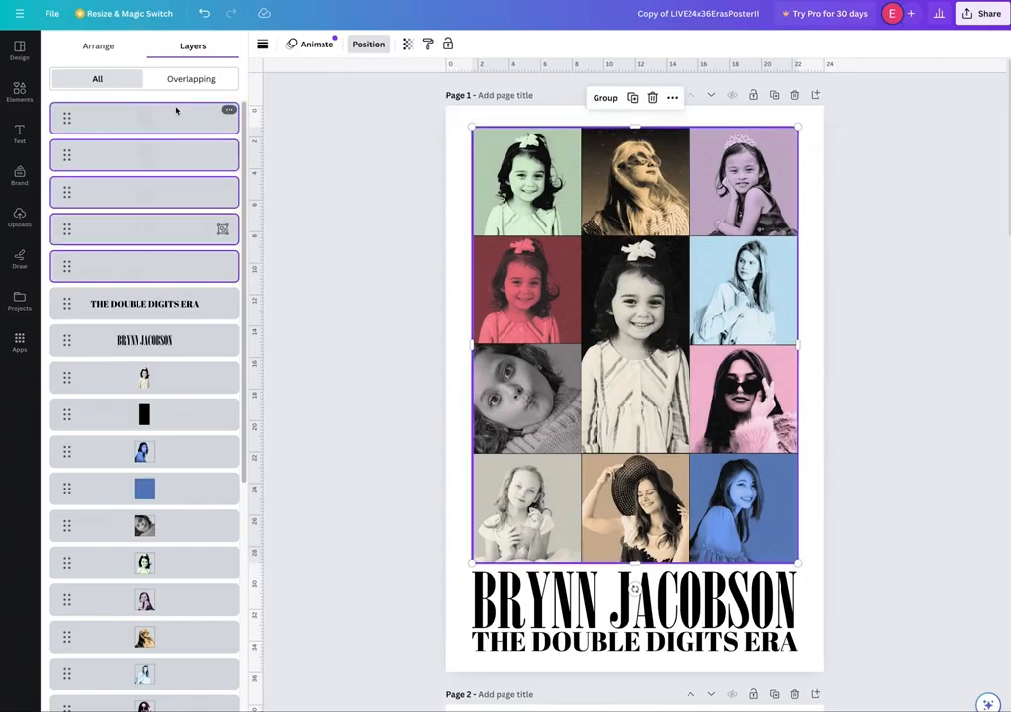
key("Delete")
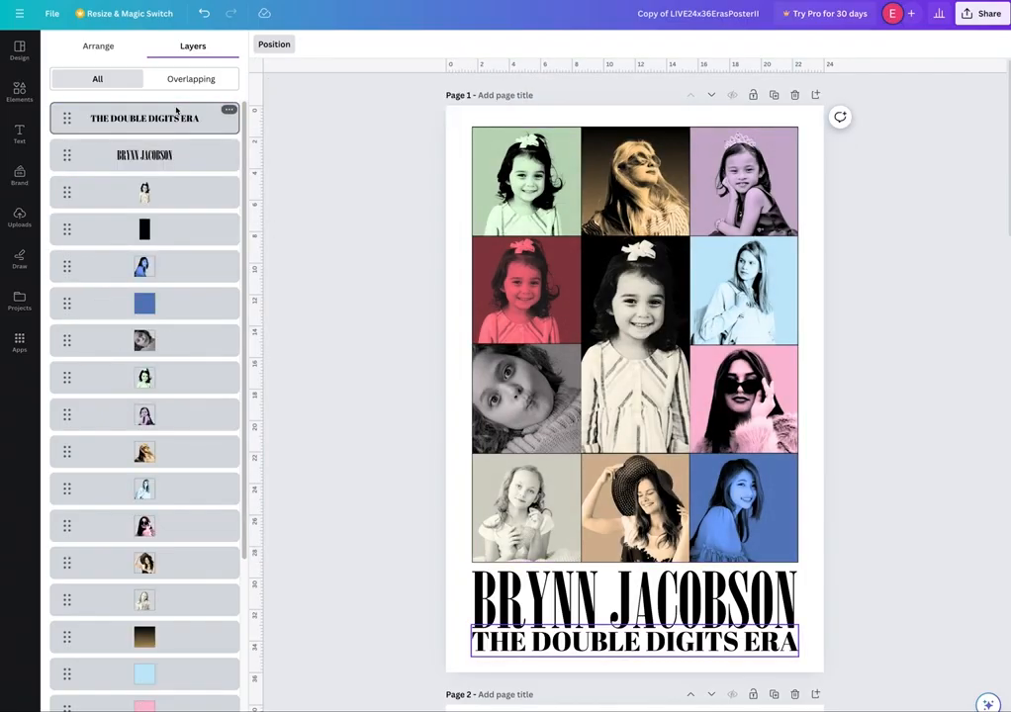
key("ctrl+z")
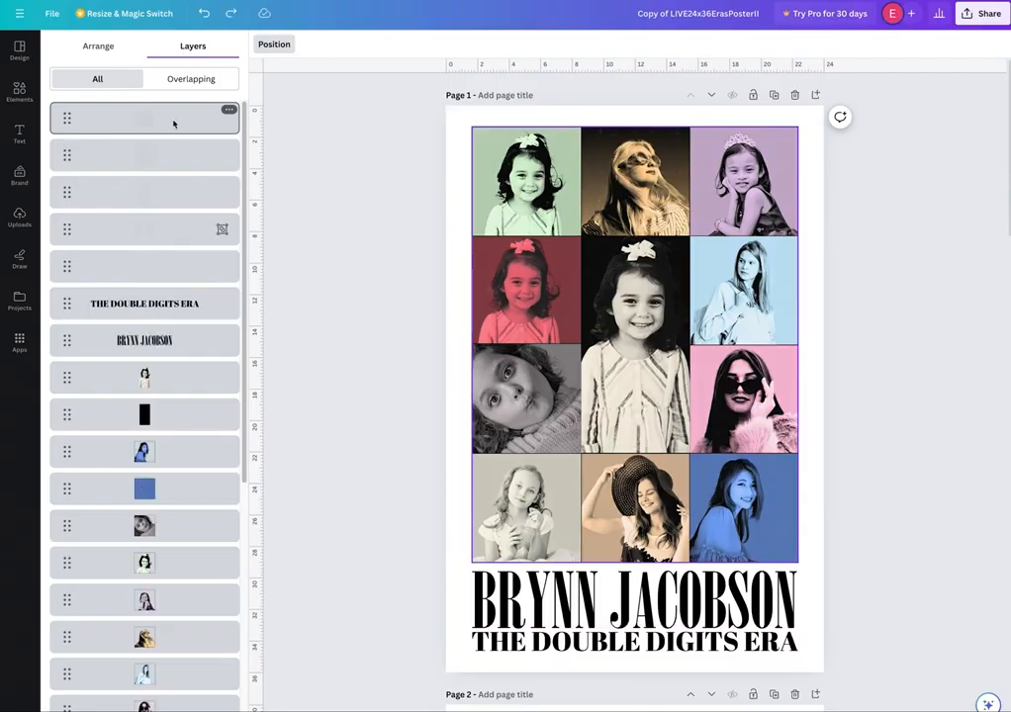
Step: Set the topmost texture overlay's transparency to 70 and open the second overlay's transparency setting
left_click(163, 124)
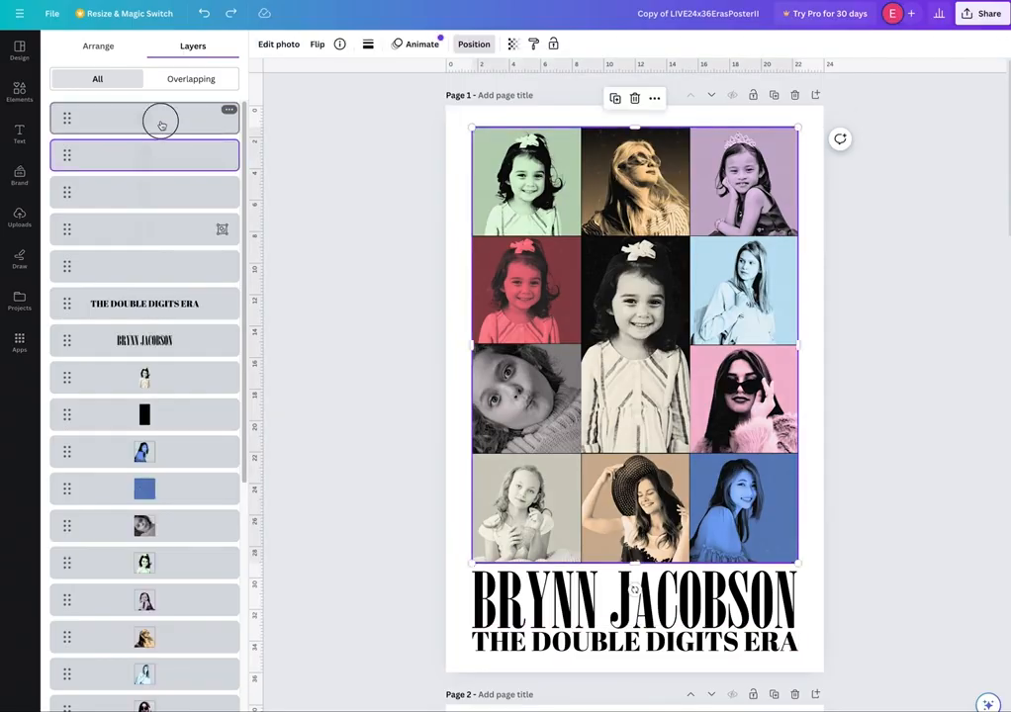
left_click(512, 43)
left_click(447, 91)
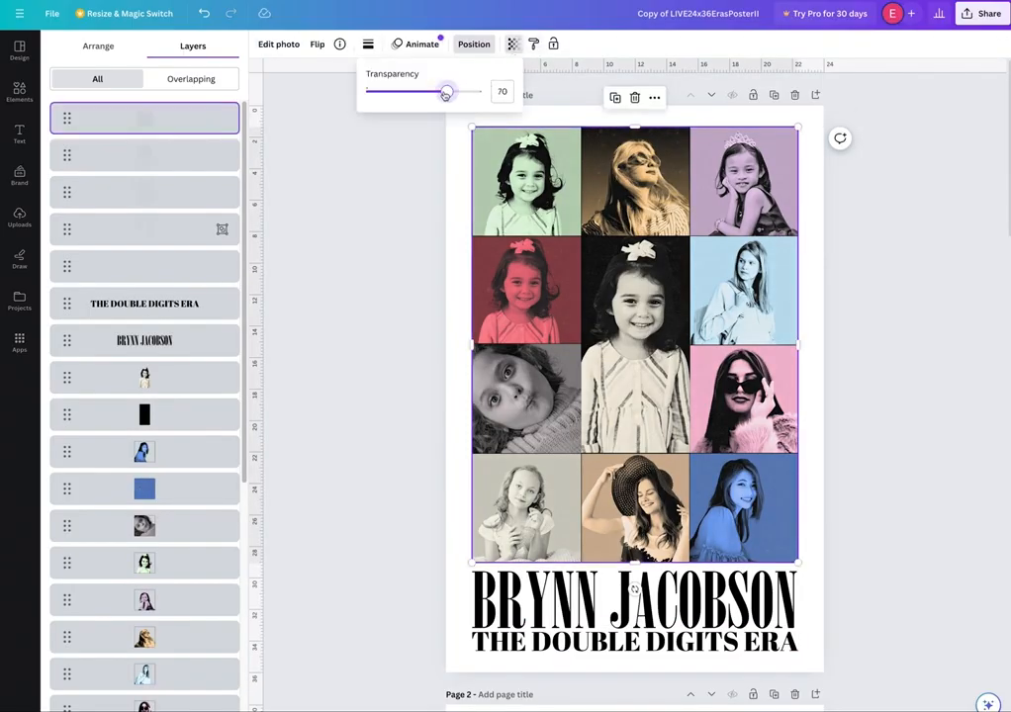
left_click(176, 163)
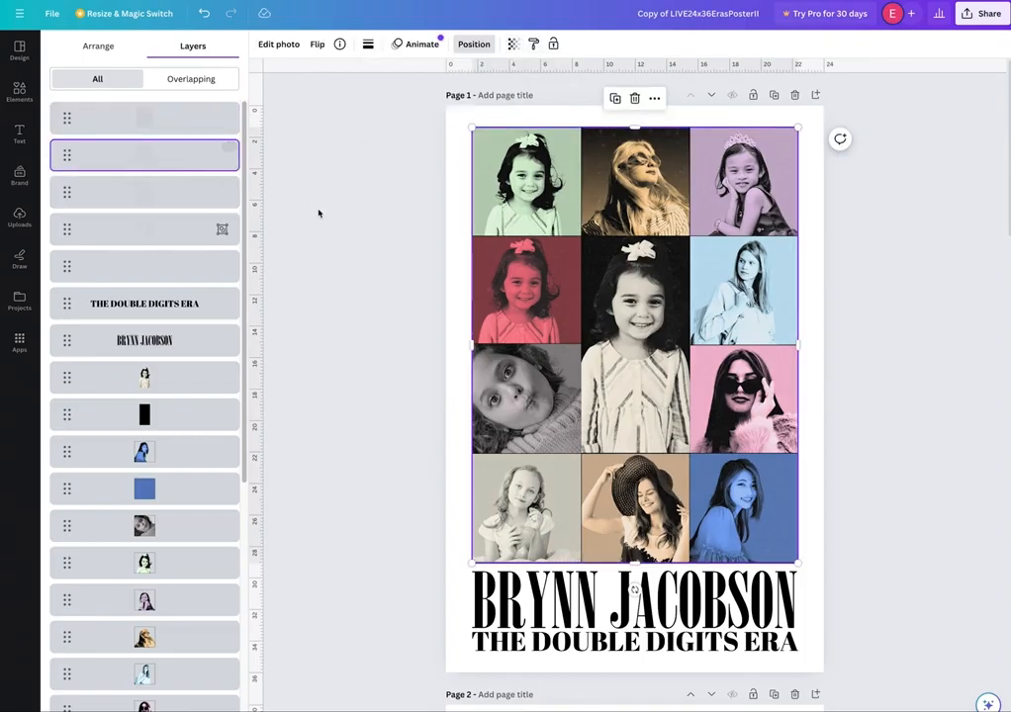
left_click(513, 45)
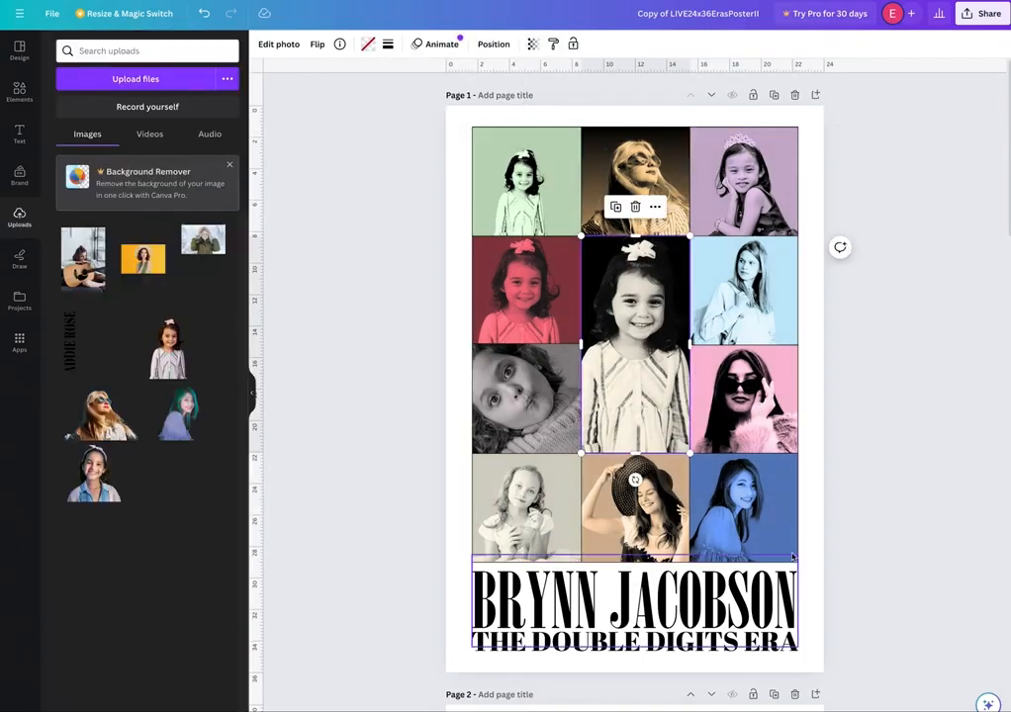
Step: Place vertical ruler guides at the photo grid's left edge and at its right edge, at about 22.36 in
double_click(705, 612)
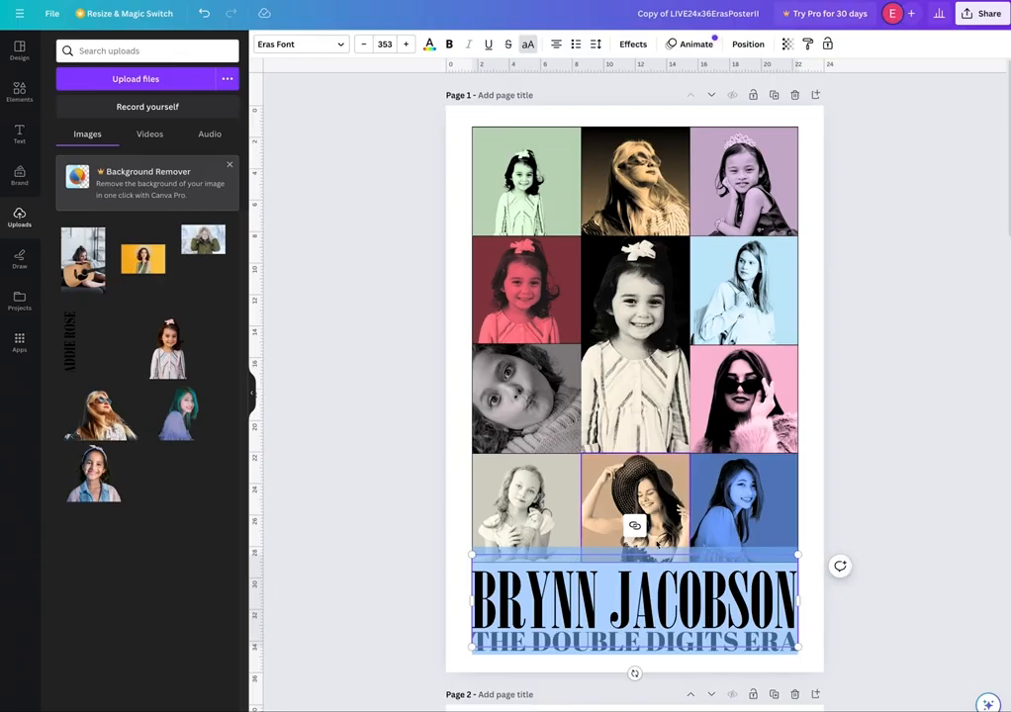
left_click_drag(255, 379, 471, 387)
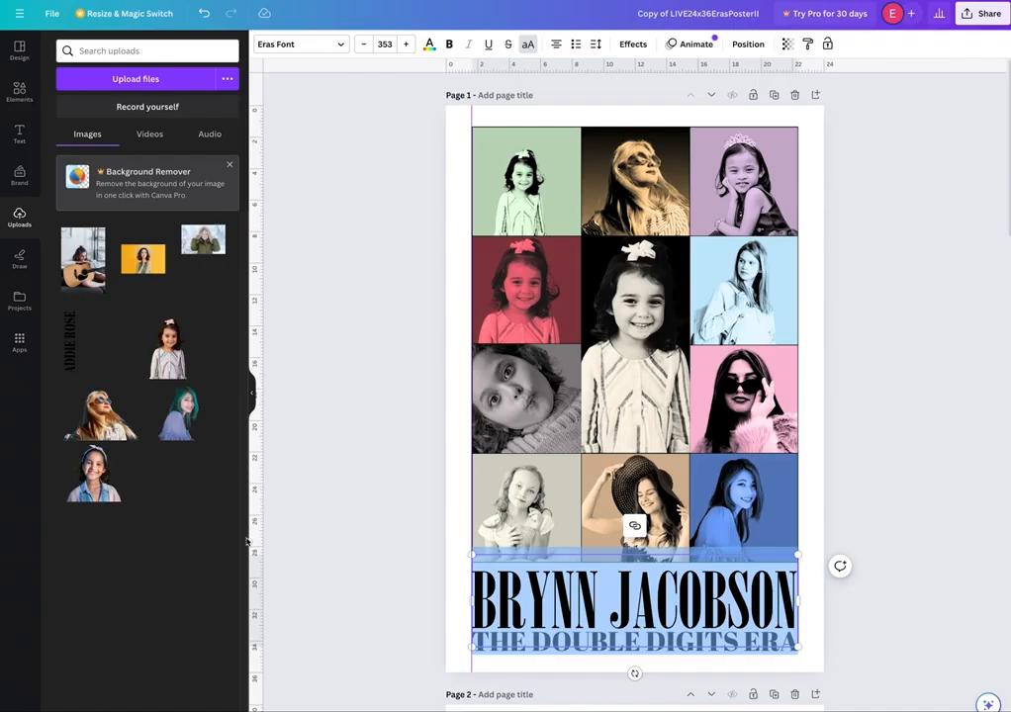
left_click(252, 393)
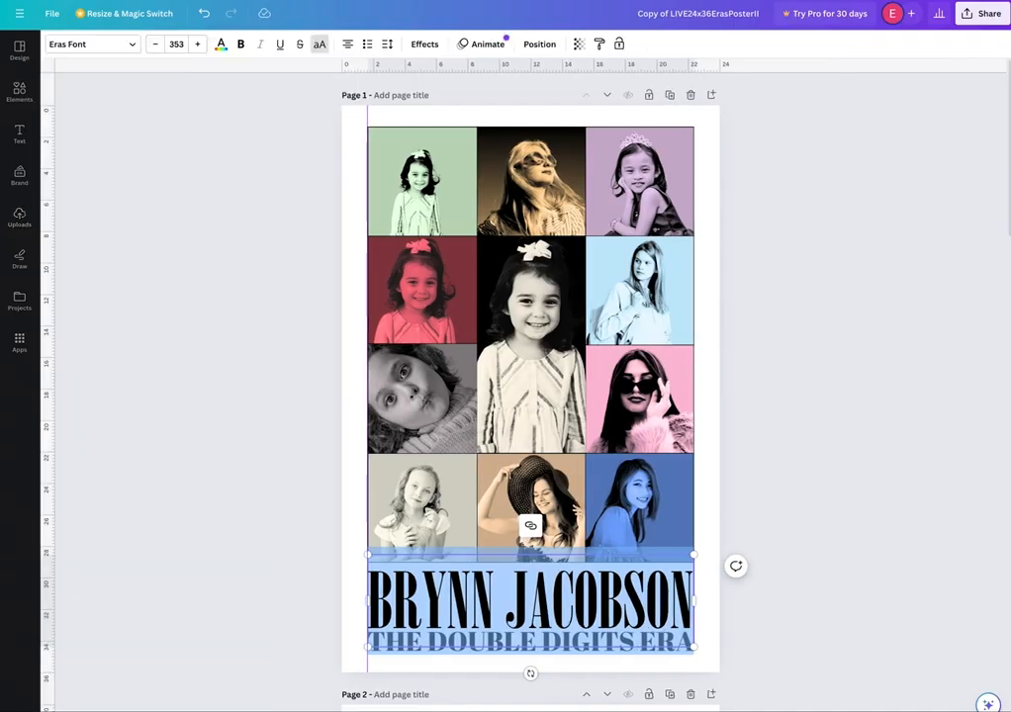
left_click(46, 18)
left_click(99, 150)
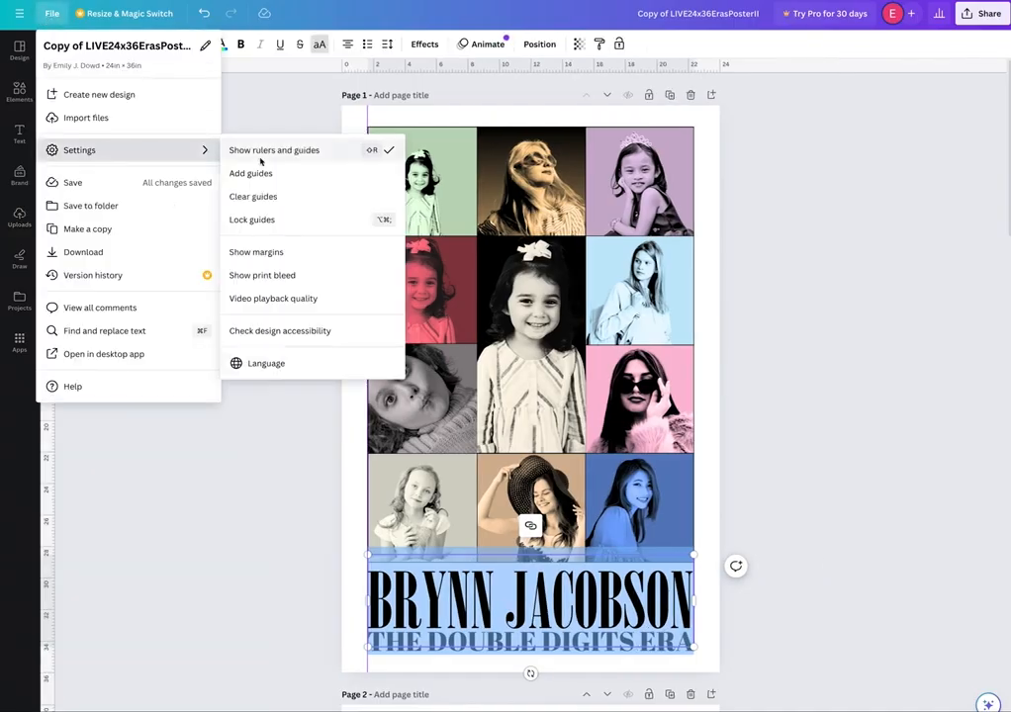
left_click(309, 81)
left_click_drag(44, 230, 693, 278)
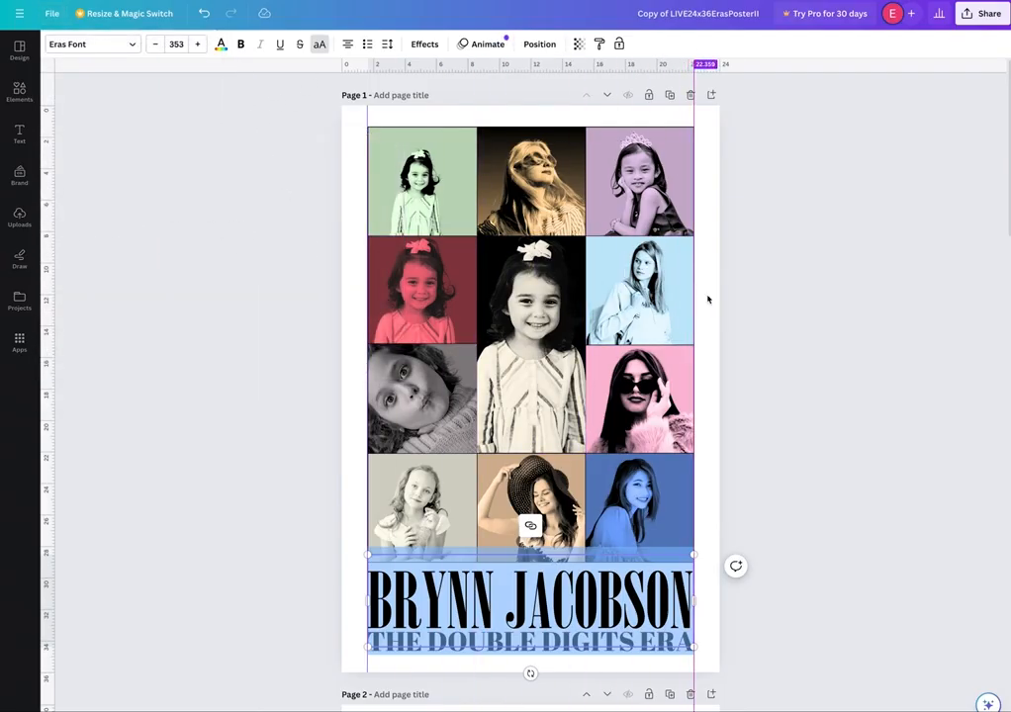
left_click(788, 340)
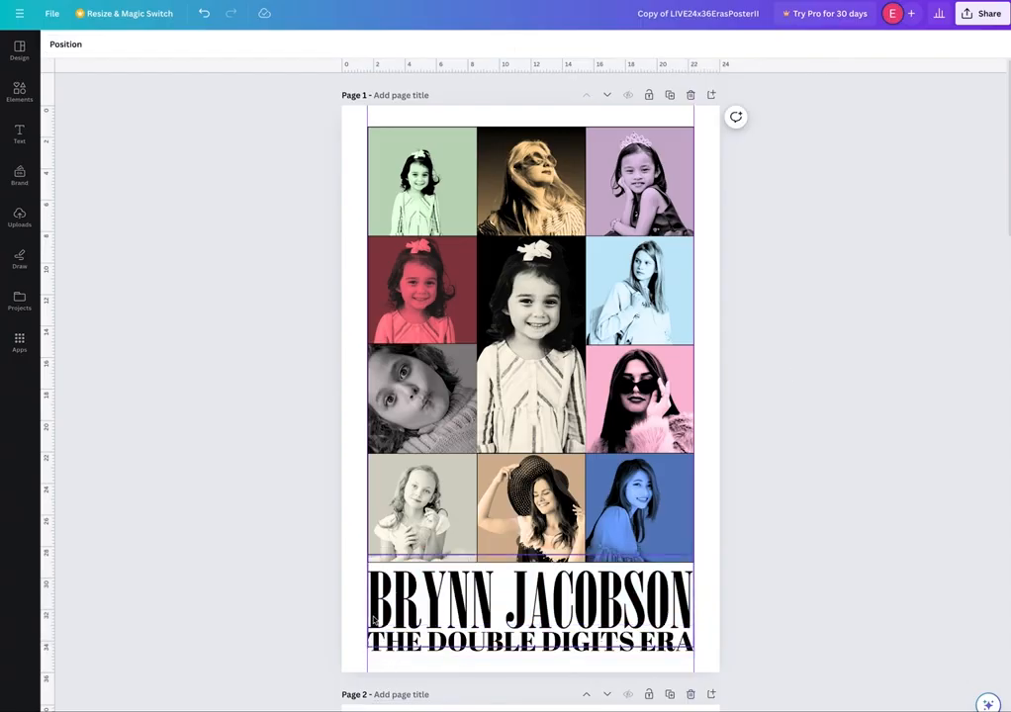
Step: Open the large name title for text editing and check its fit between the two vertical guides
left_click(602, 619)
left_click(603, 619)
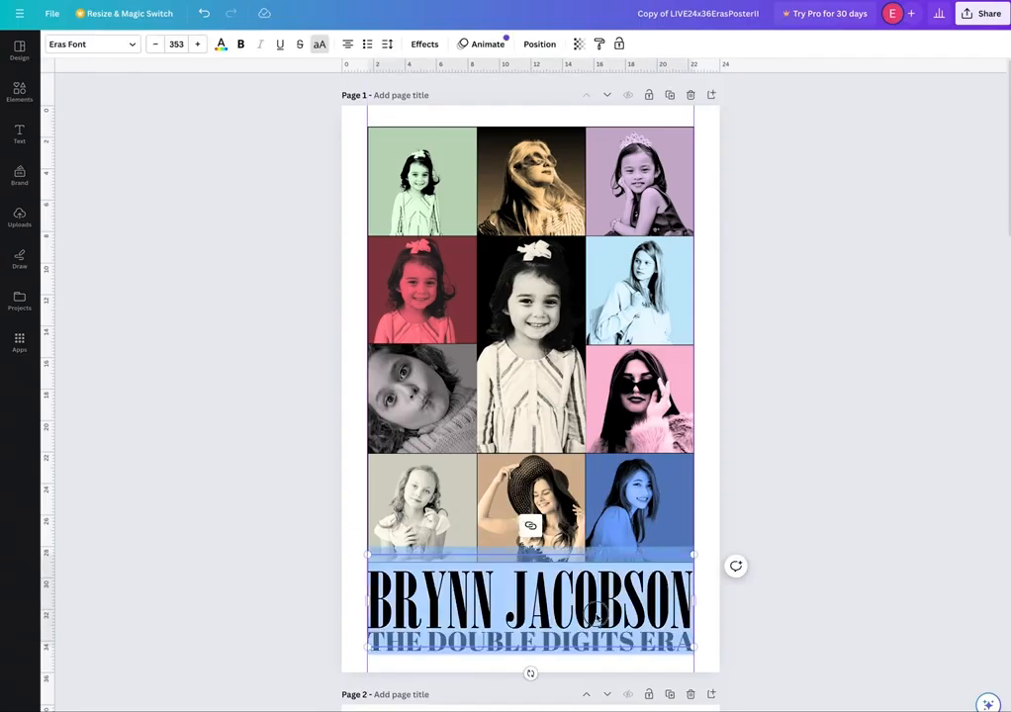
left_click(659, 648)
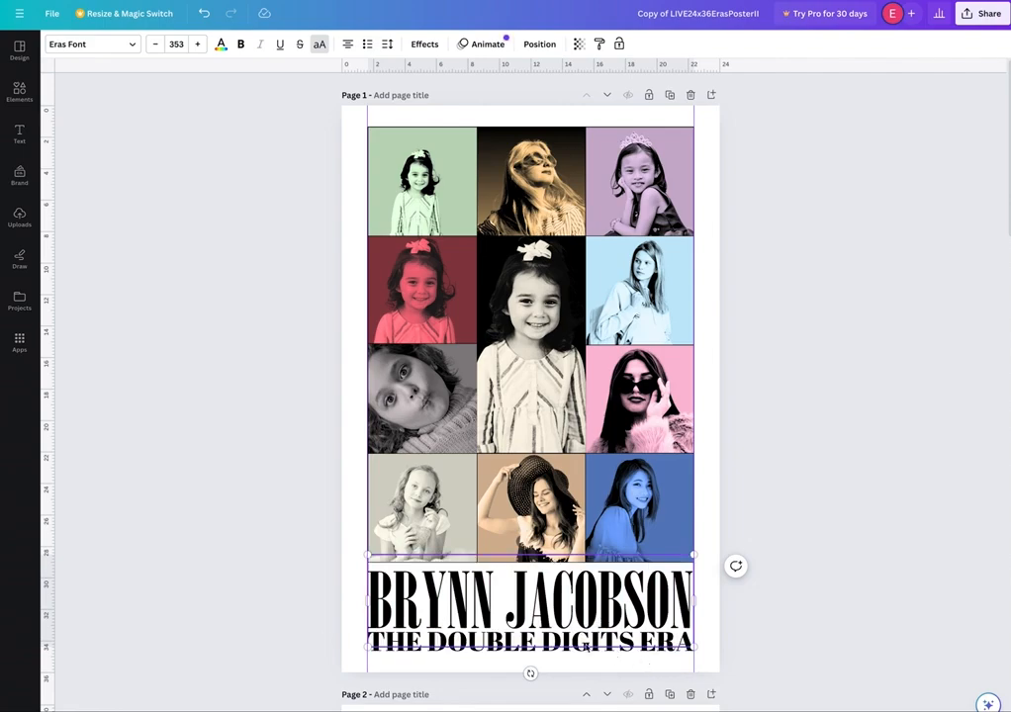
left_click(528, 525)
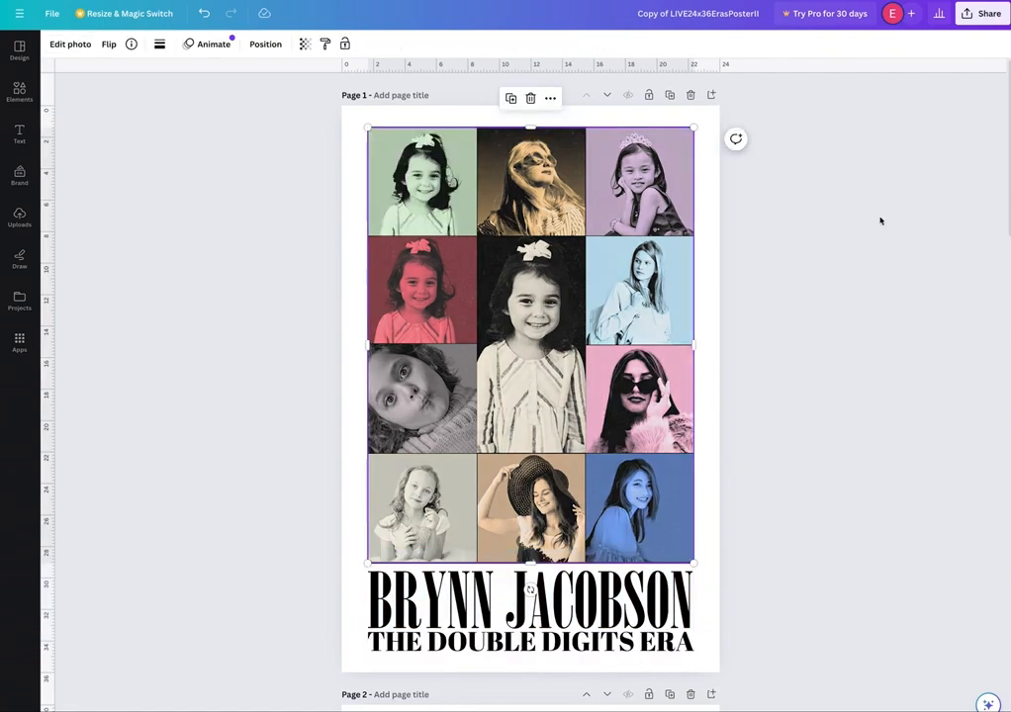
Step: Open the design's download settings and choose PNG as the file type
left_click(986, 13)
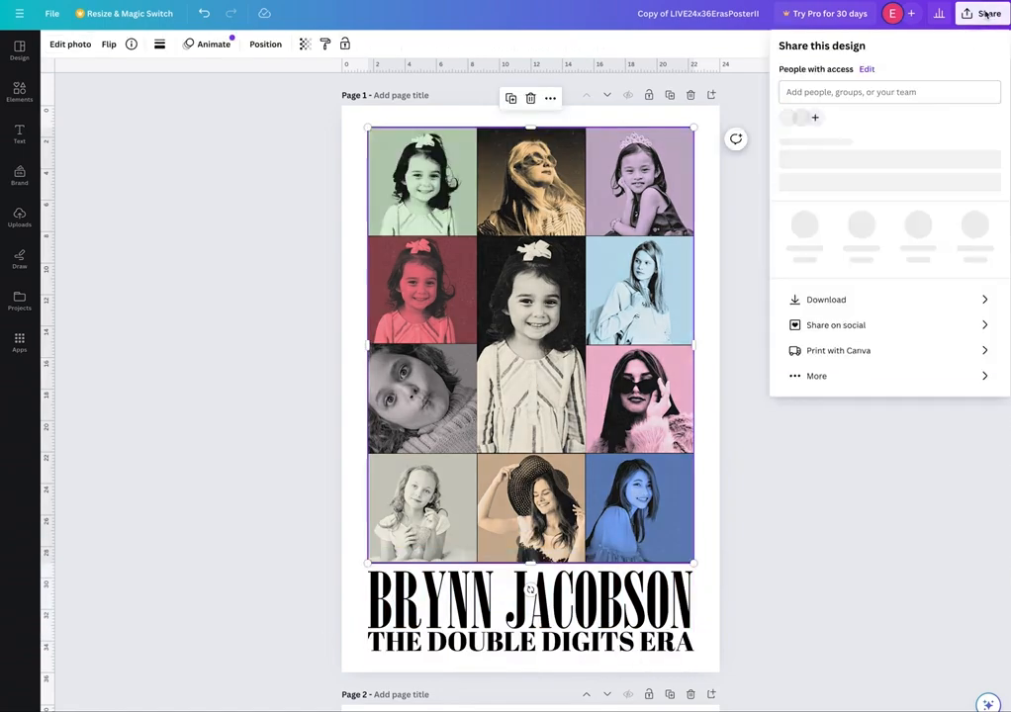
left_click(816, 305)
left_click(826, 95)
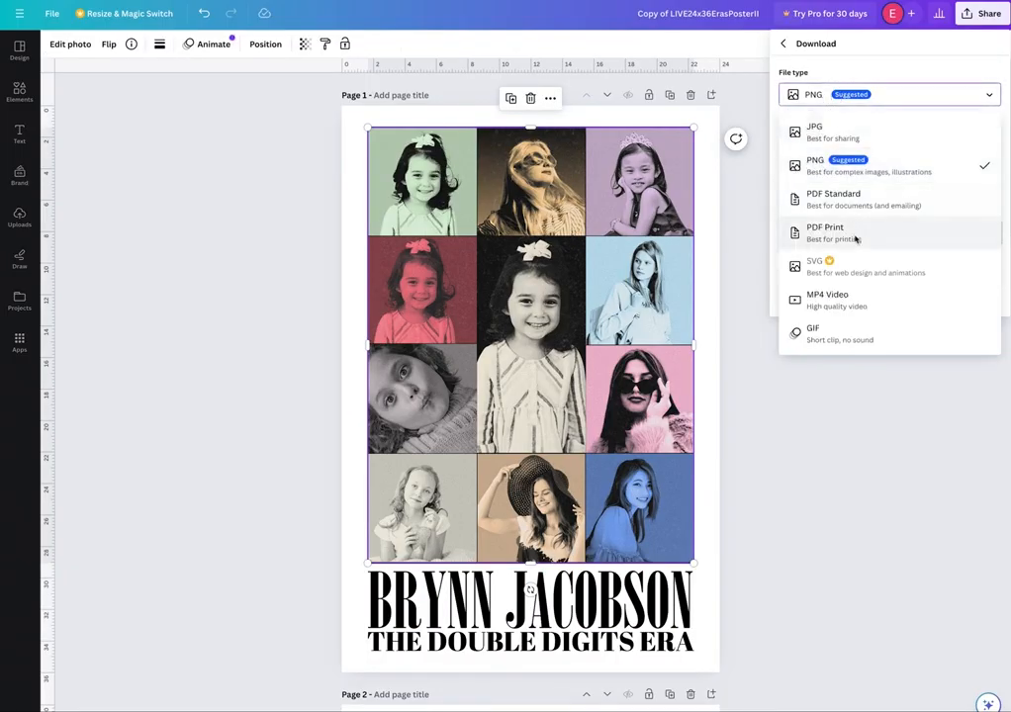
left_click(816, 164)
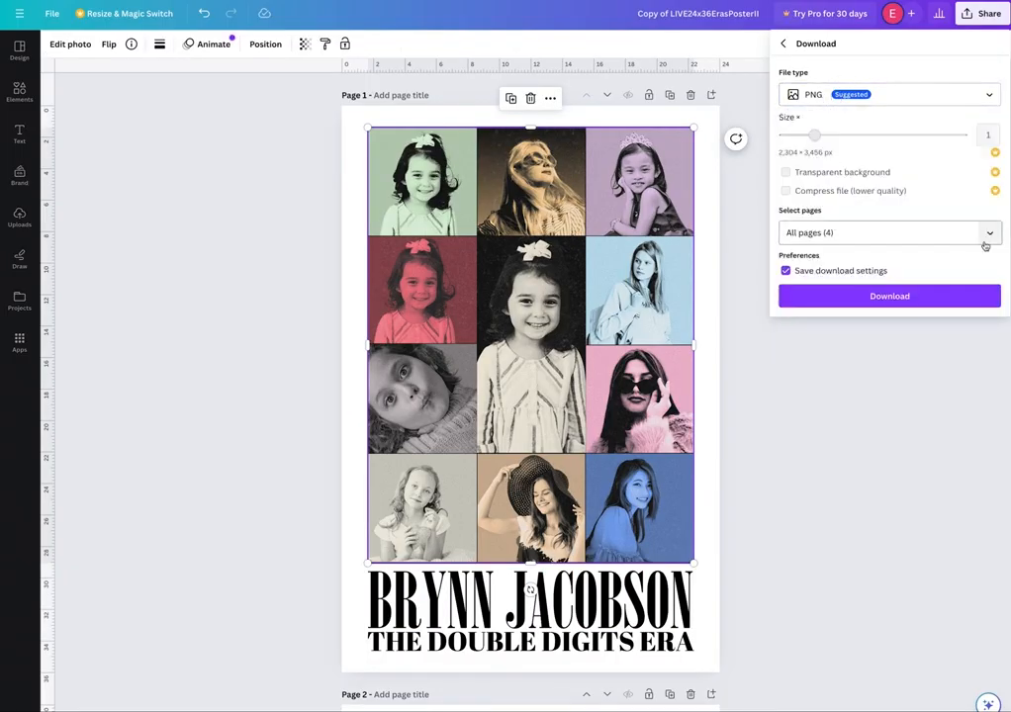
Step: Restrict the download to page 1 by excluding pages 2, 3 and 4, and close the download settings
left_click(987, 236)
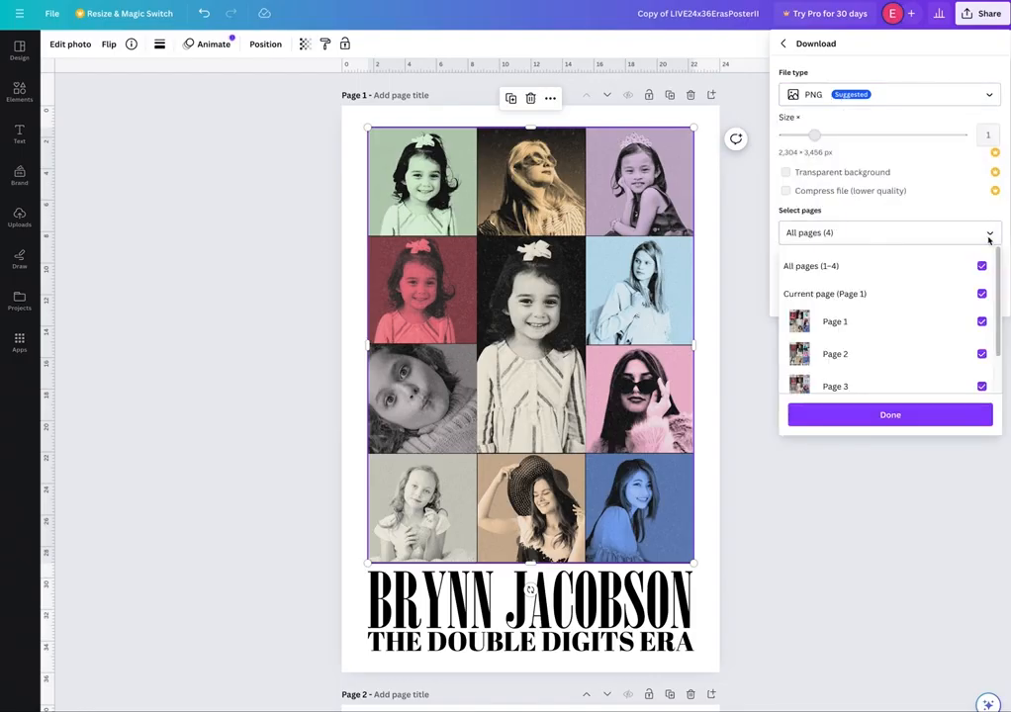
scroll(829, 336, "down", 2)
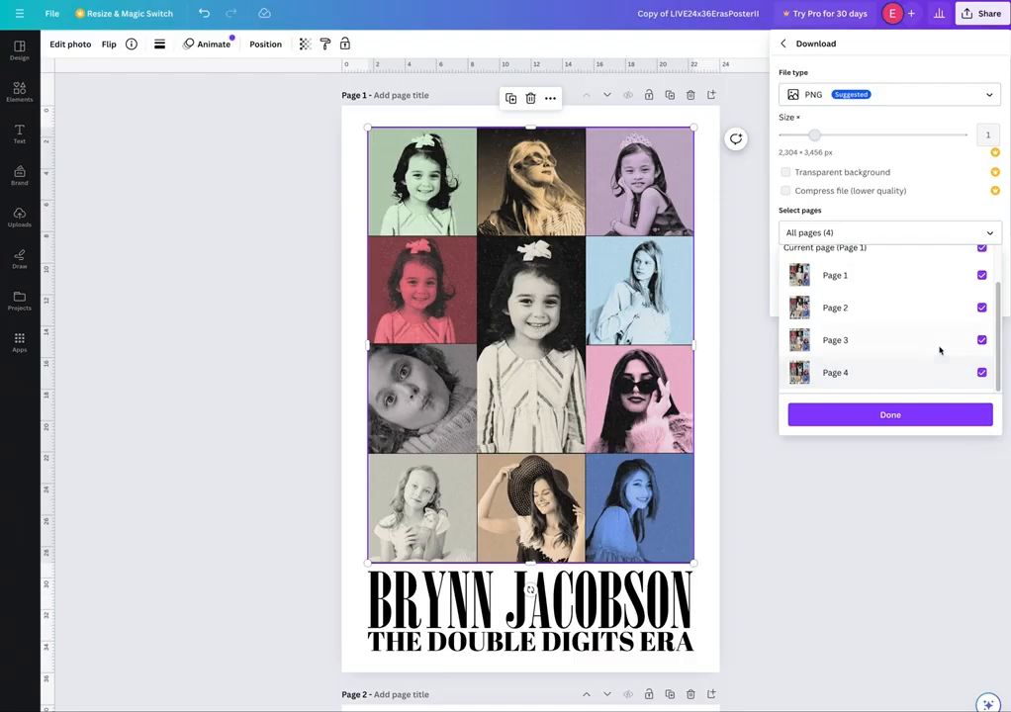
left_click(980, 308)
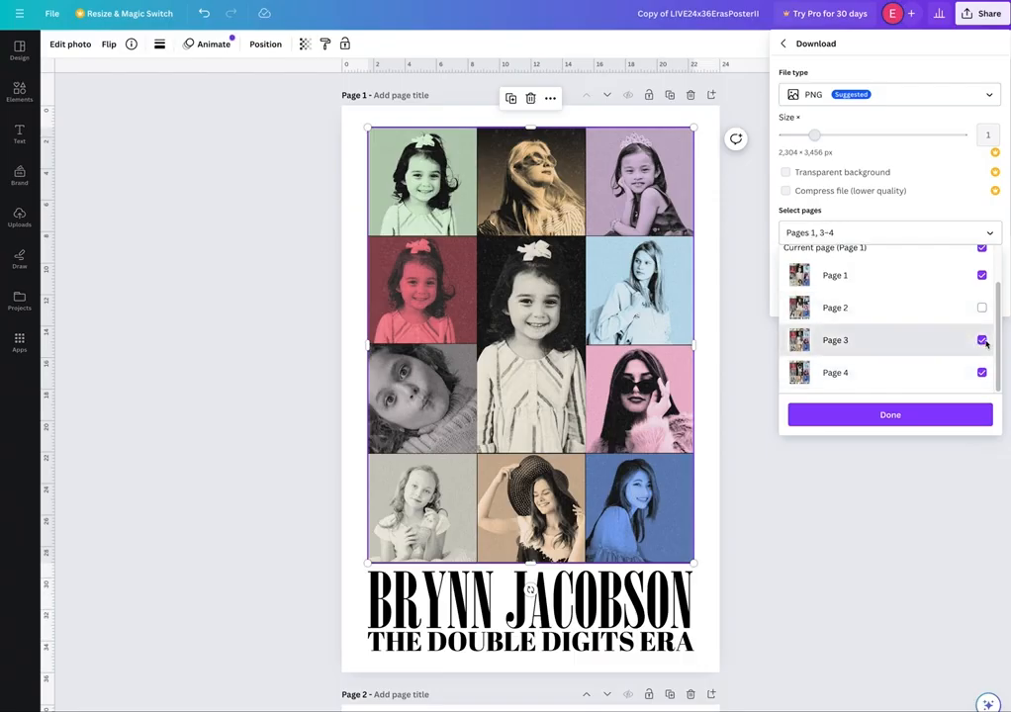
left_click(981, 341)
left_click(981, 372)
left_click(938, 415)
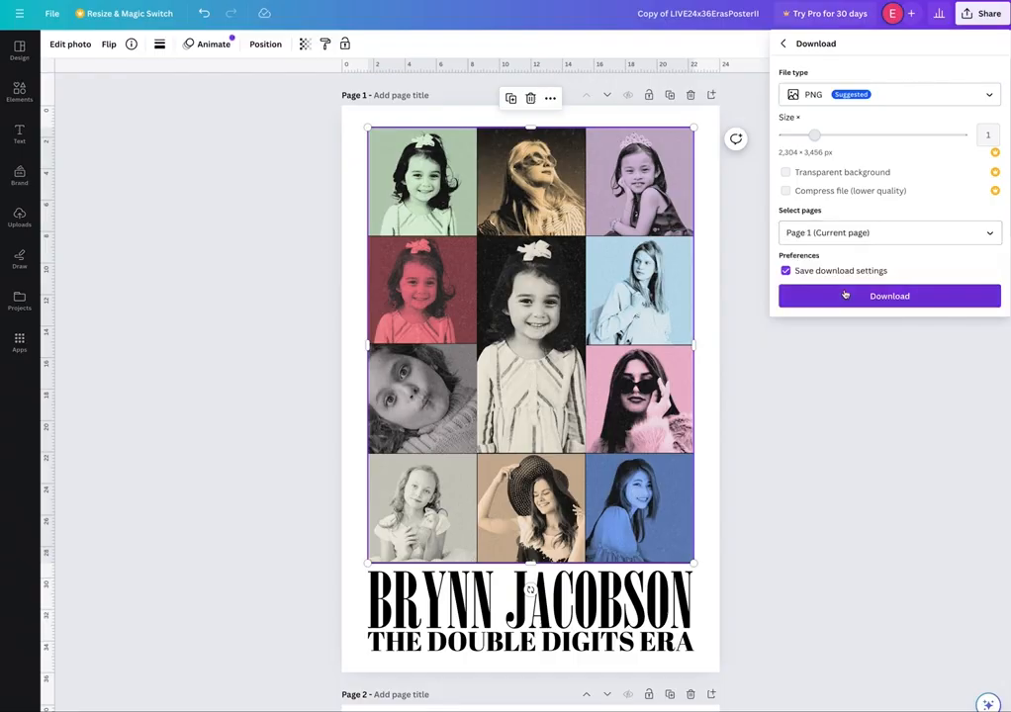
left_click(830, 346)
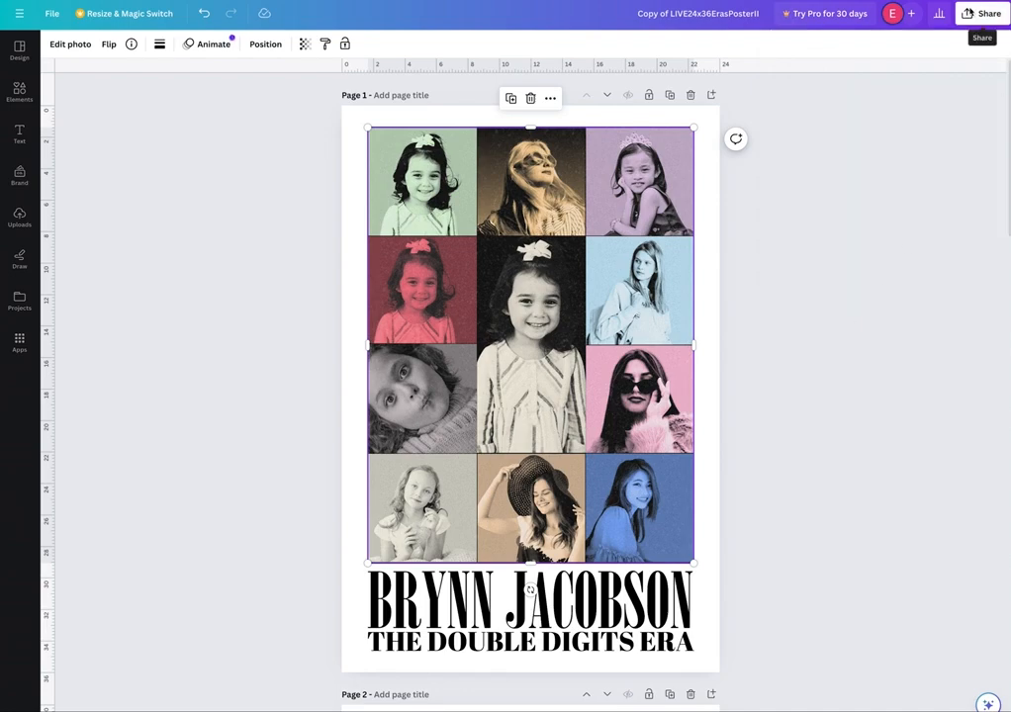
Step: Set the design's collaboration link to anyone with the link with edit permission, and close the sharing options
left_click(984, 14)
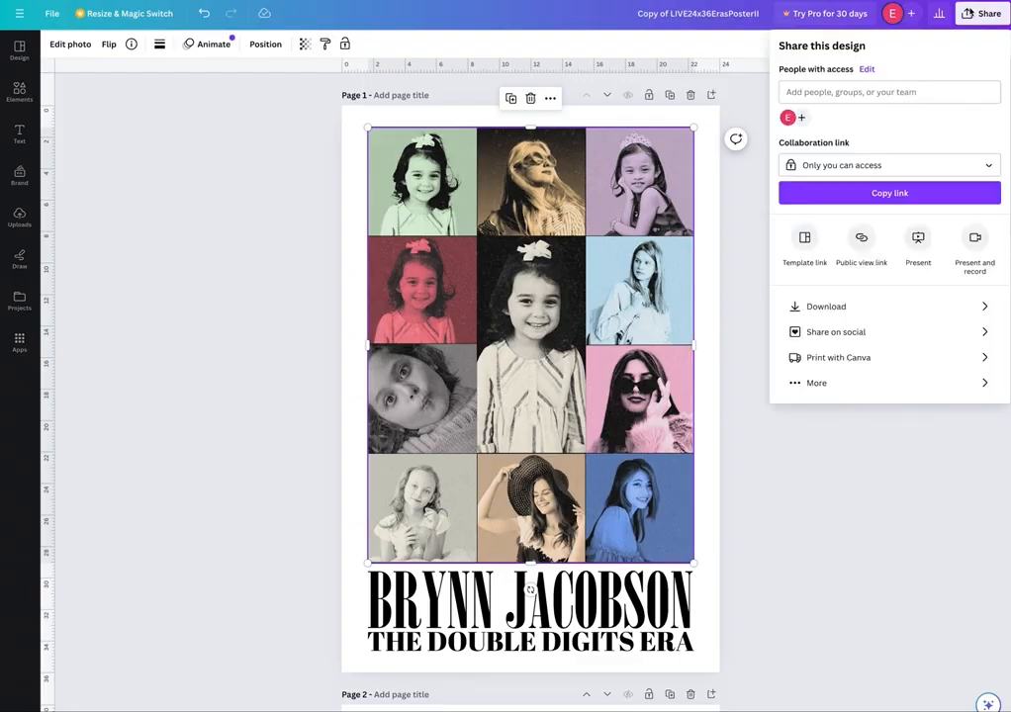
left_click(822, 169)
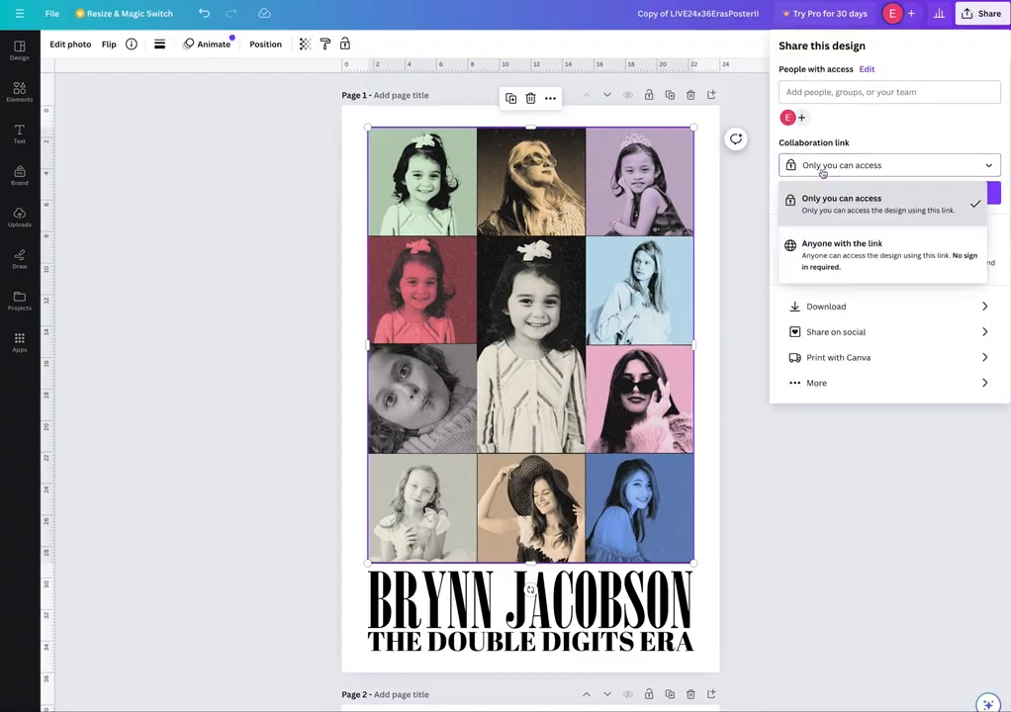
left_click(853, 244)
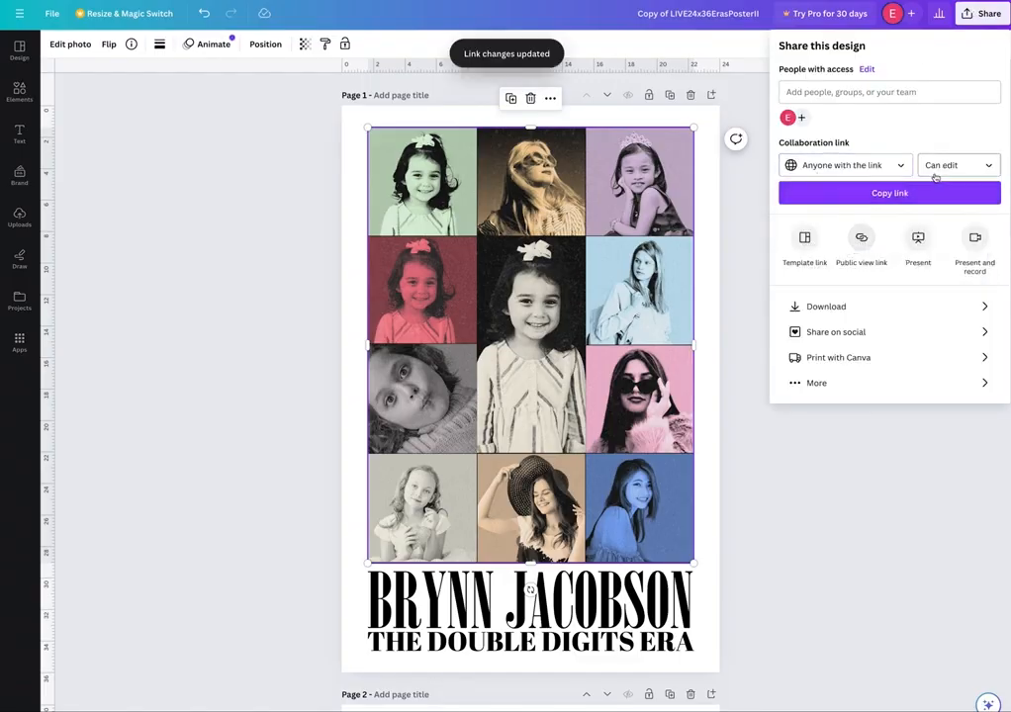
left_click(934, 168)
left_click(875, 241)
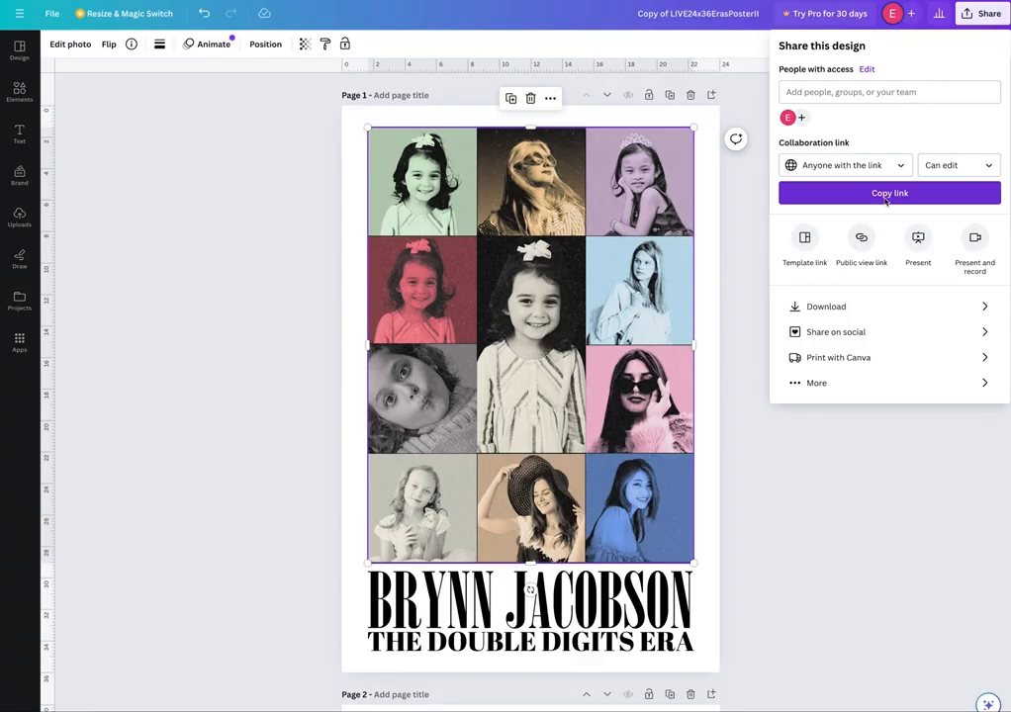
left_click(859, 491)
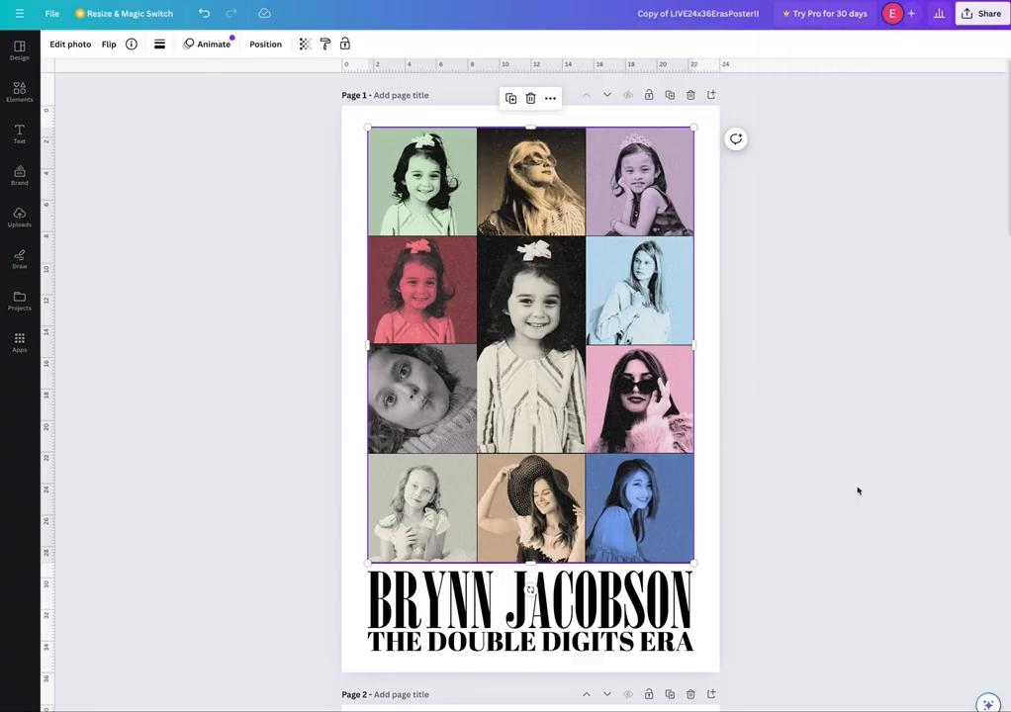
Step: Look through the other poster variants on pages 2 and 3 and return toward the first page
scroll(857, 489, "down", 1)
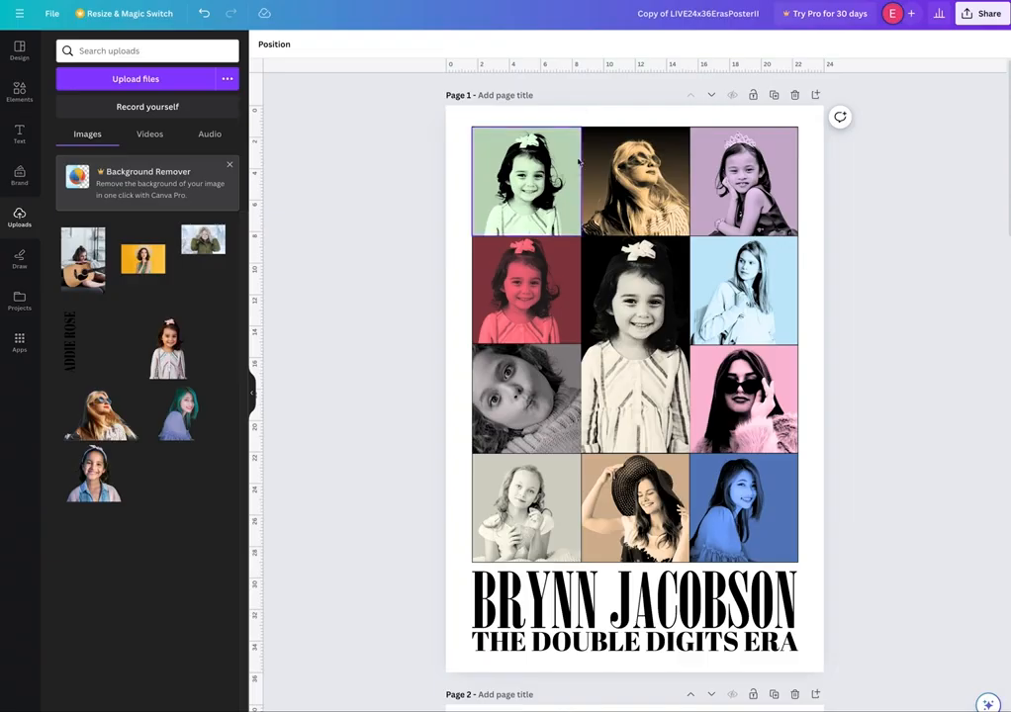
scroll(562, 213, "down", 3)
scroll(562, 214, "down", 3)
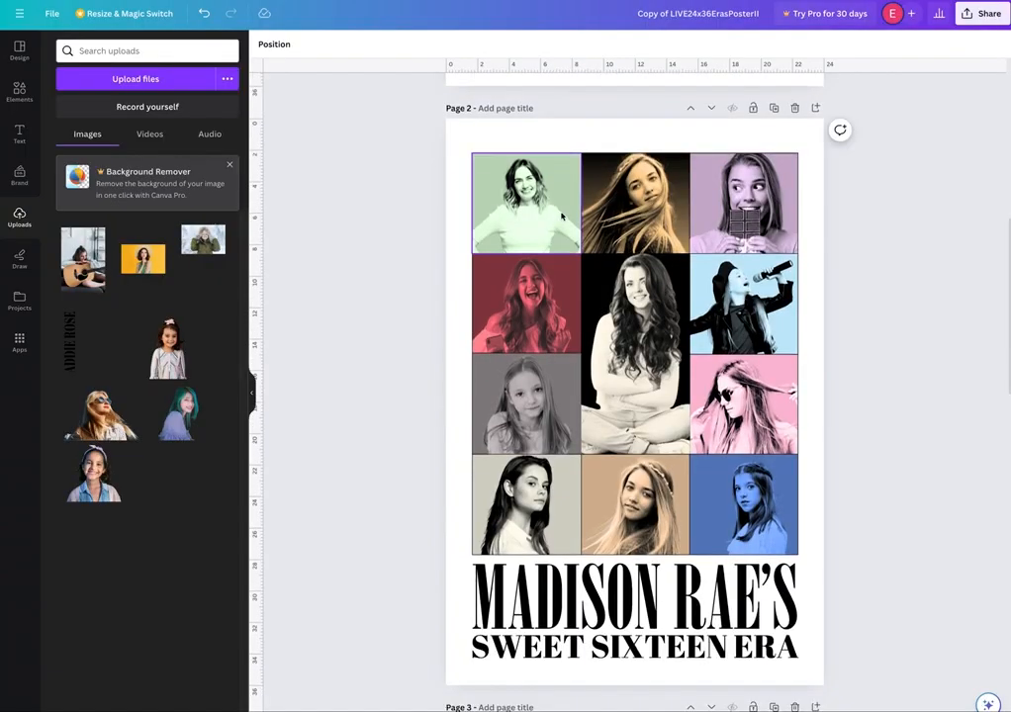
scroll(559, 217, "down", 1)
scroll(559, 221, "down", 5)
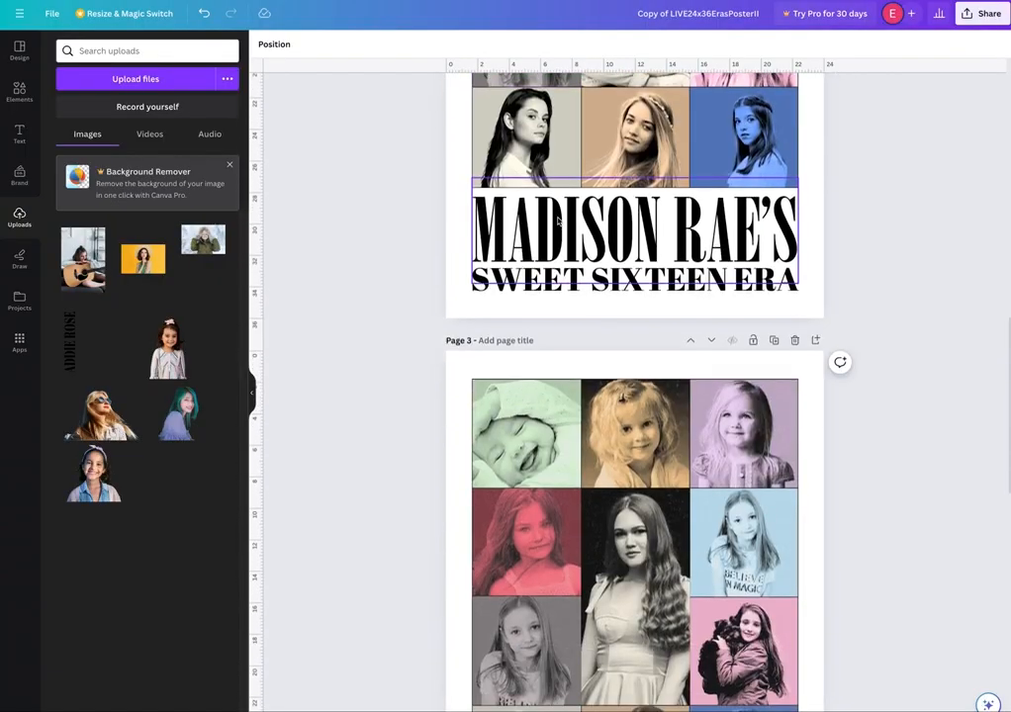
scroll(558, 222, "up", 12)
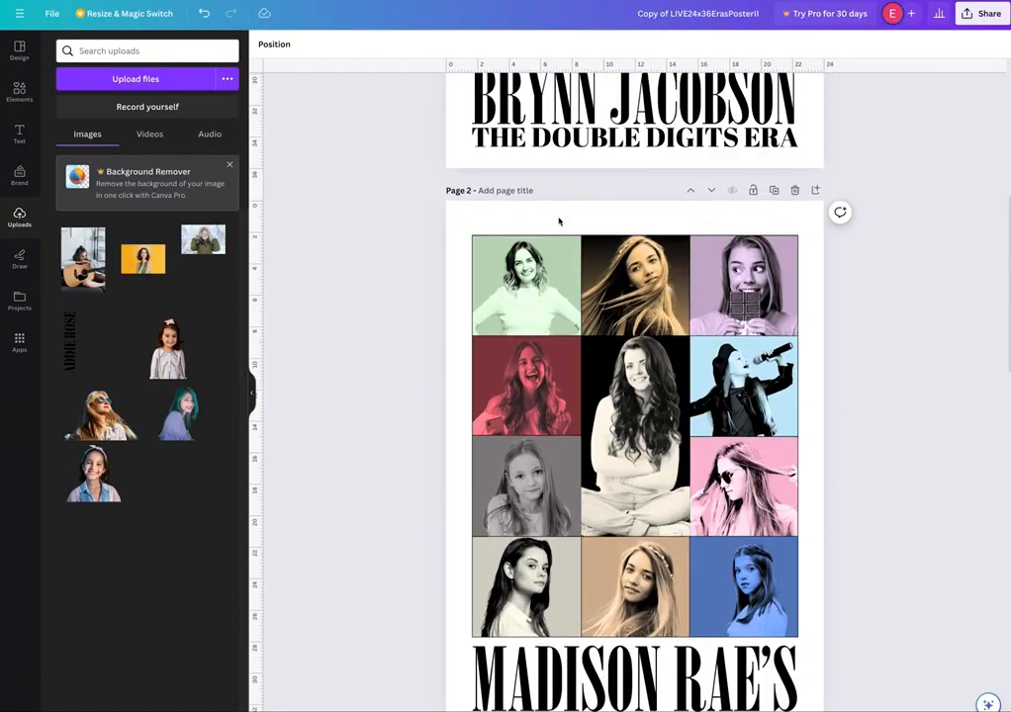